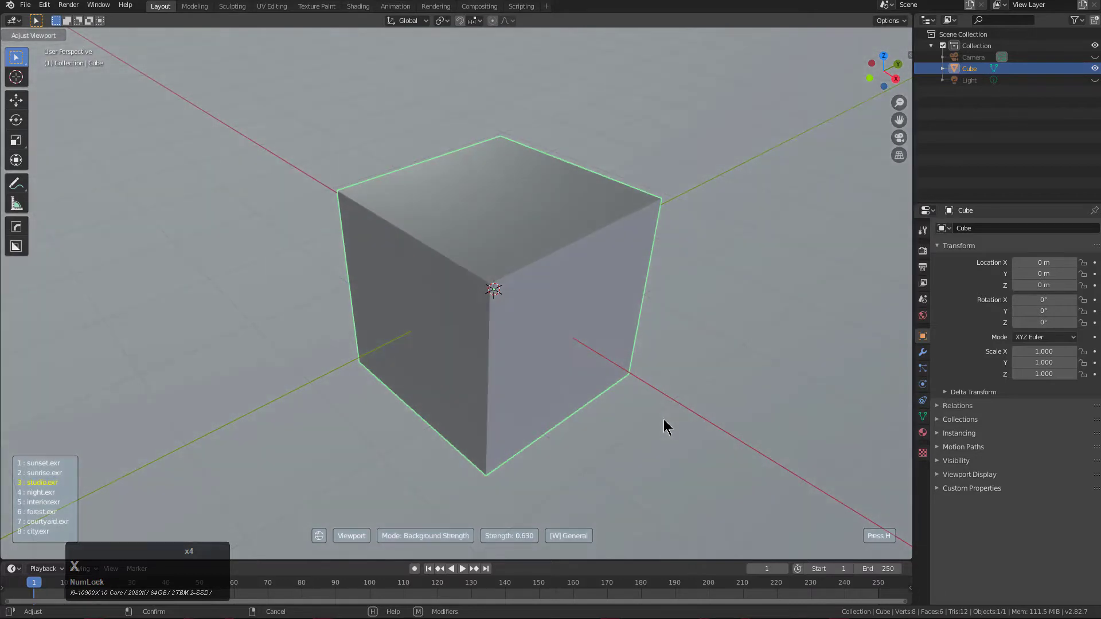
- Confirm the viewport background strength of 0.638 and open the Lights preferences at the HDRIs section
left_click(664, 421)
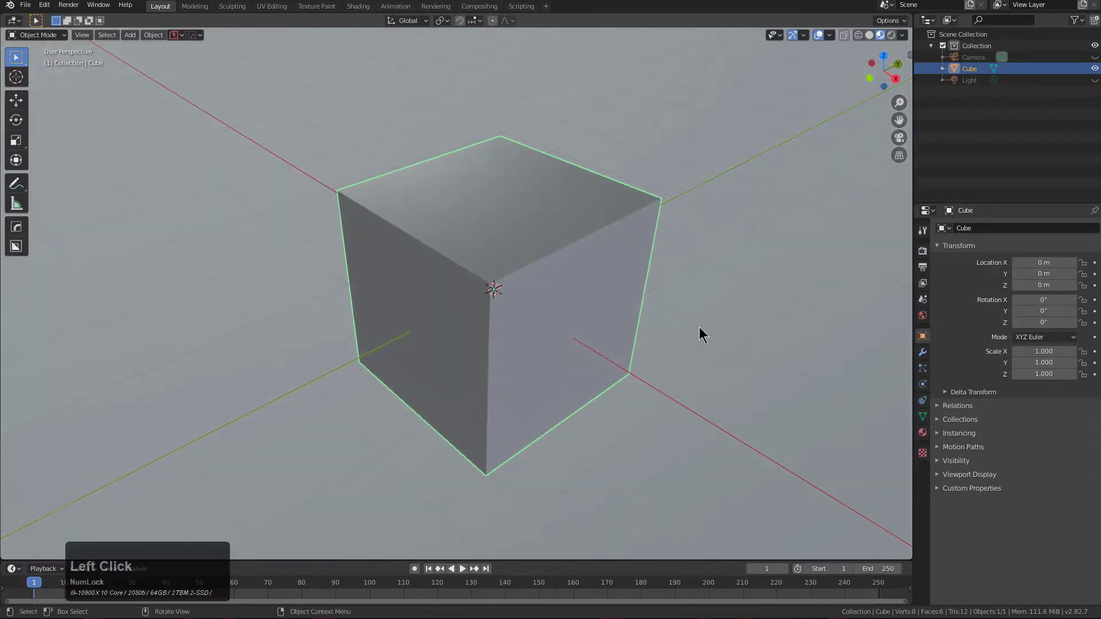
left_click(44, 5)
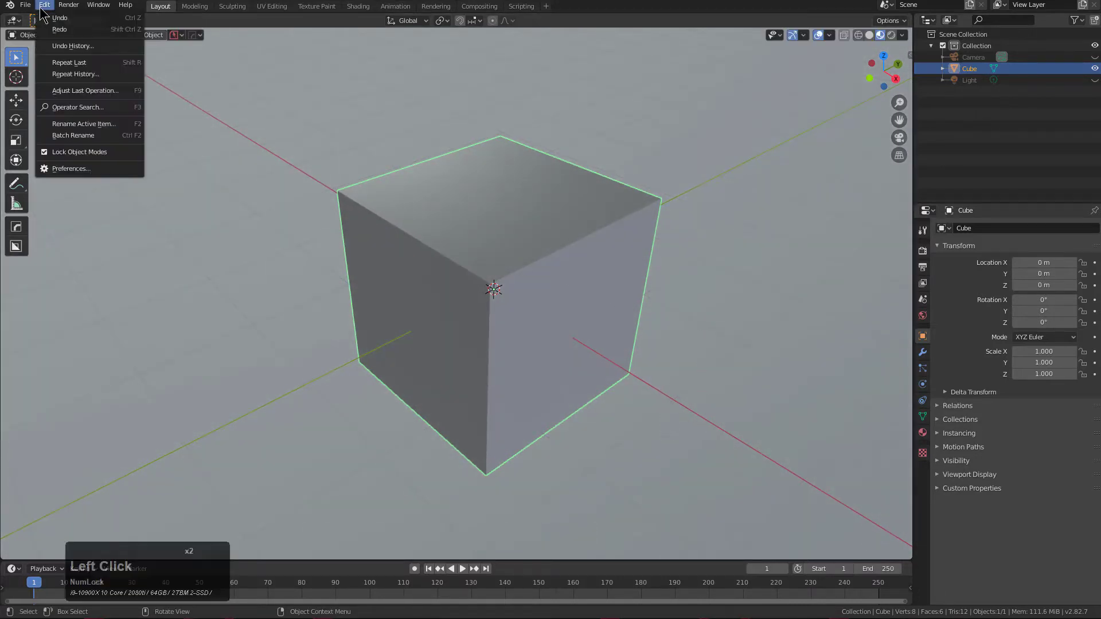
left_click(71, 168)
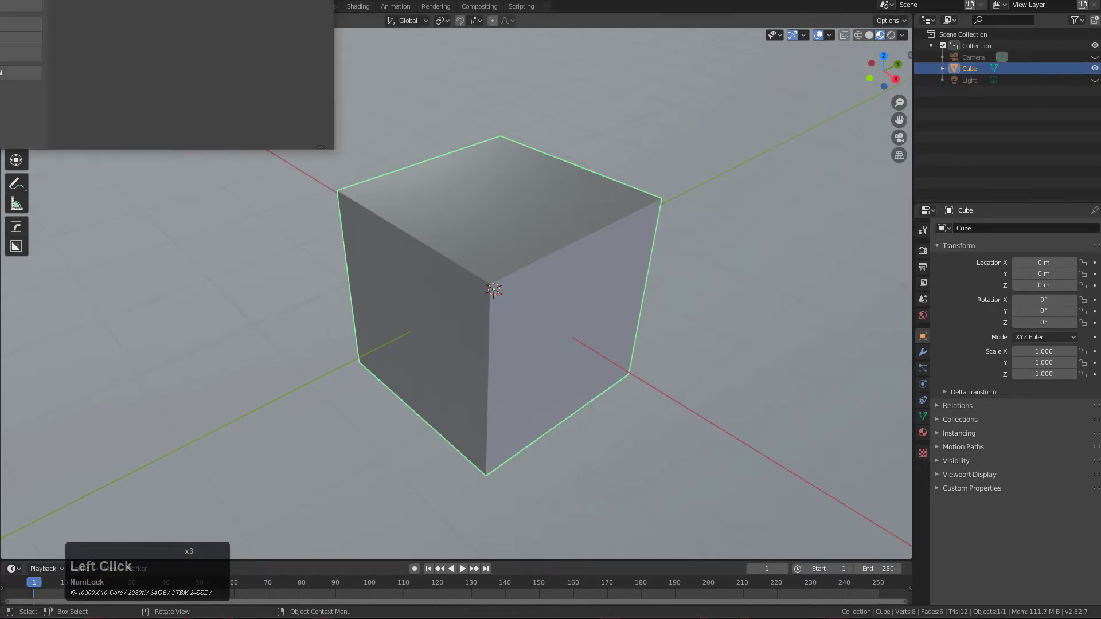
left_click_drag(287, 55, 370, 109)
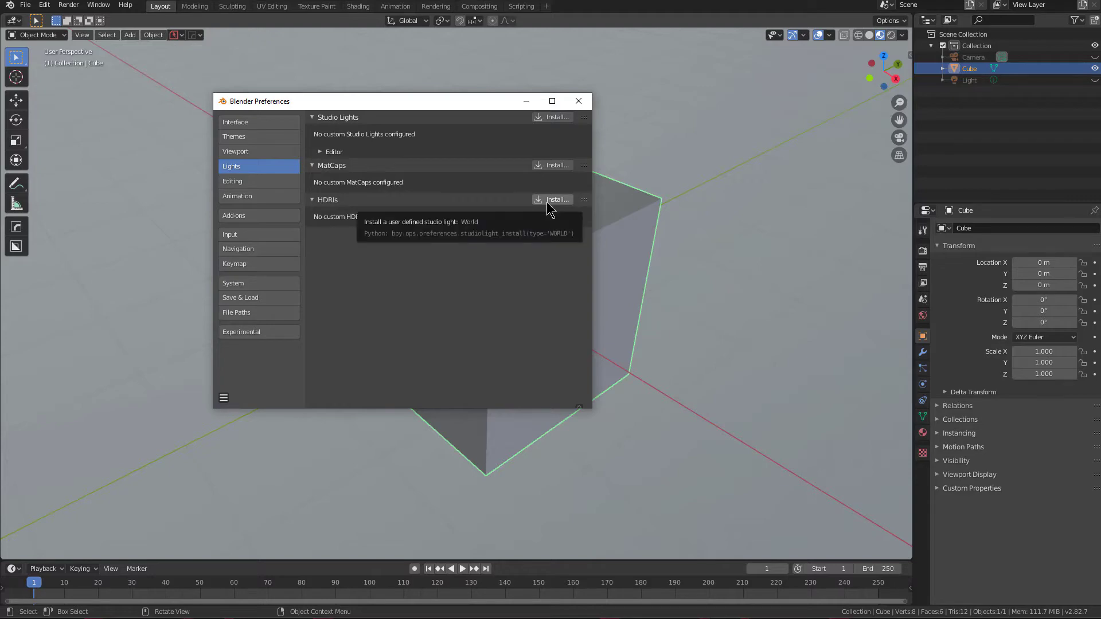
- Switch to File Explorer and browse the .jpg search results in the _hdri folder for environment images
left_click_drag(1100, 179, 734, 99)
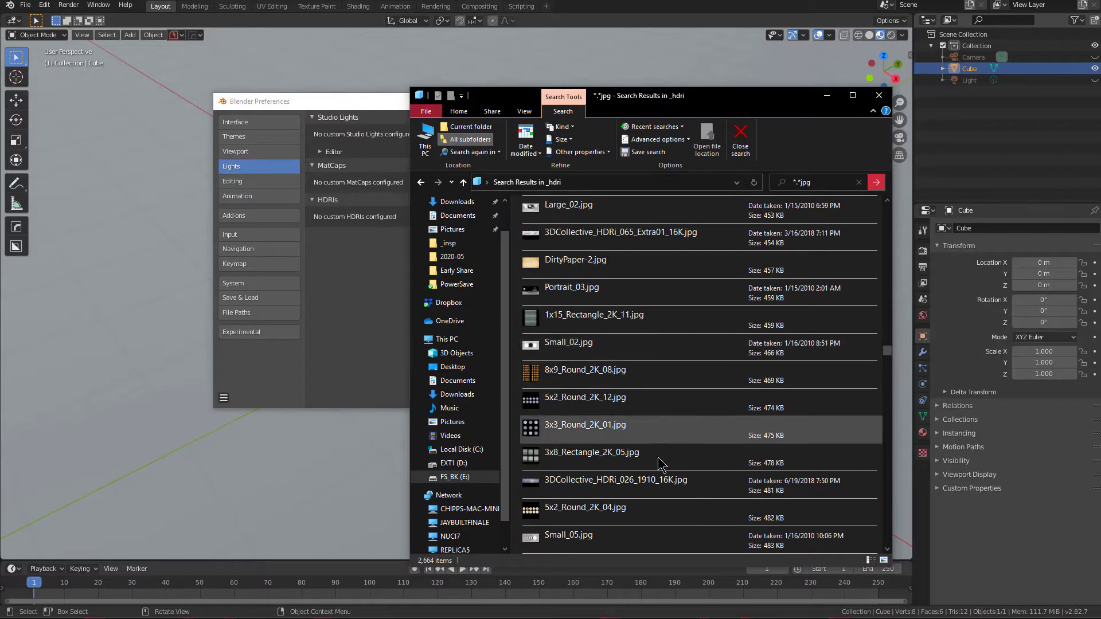
scroll(681, 486, "down", 5)
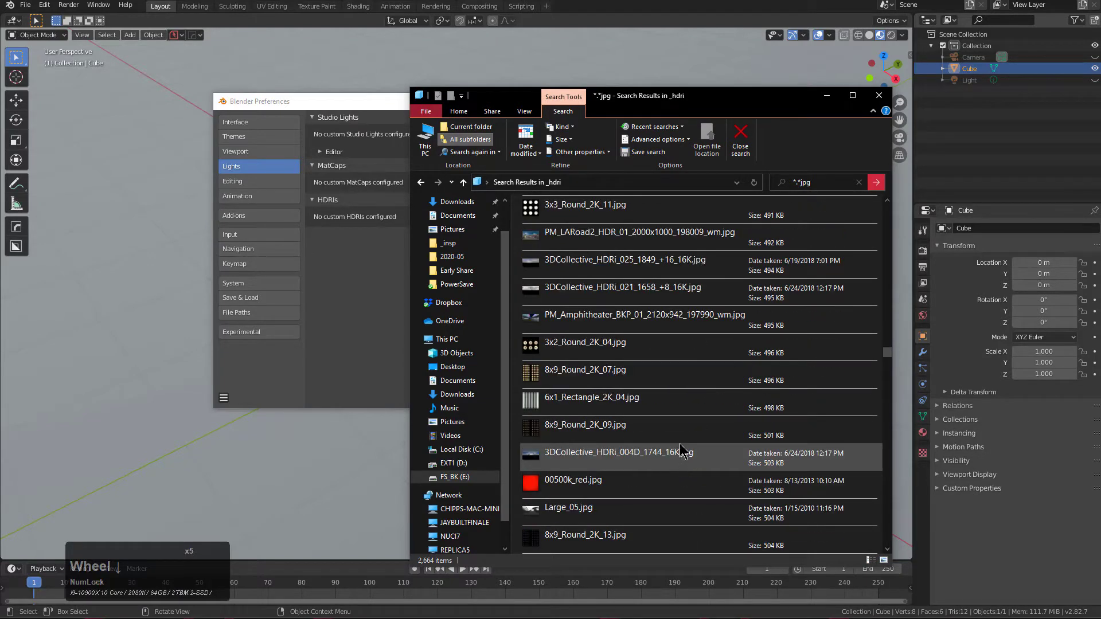
scroll(678, 441, "down", 2)
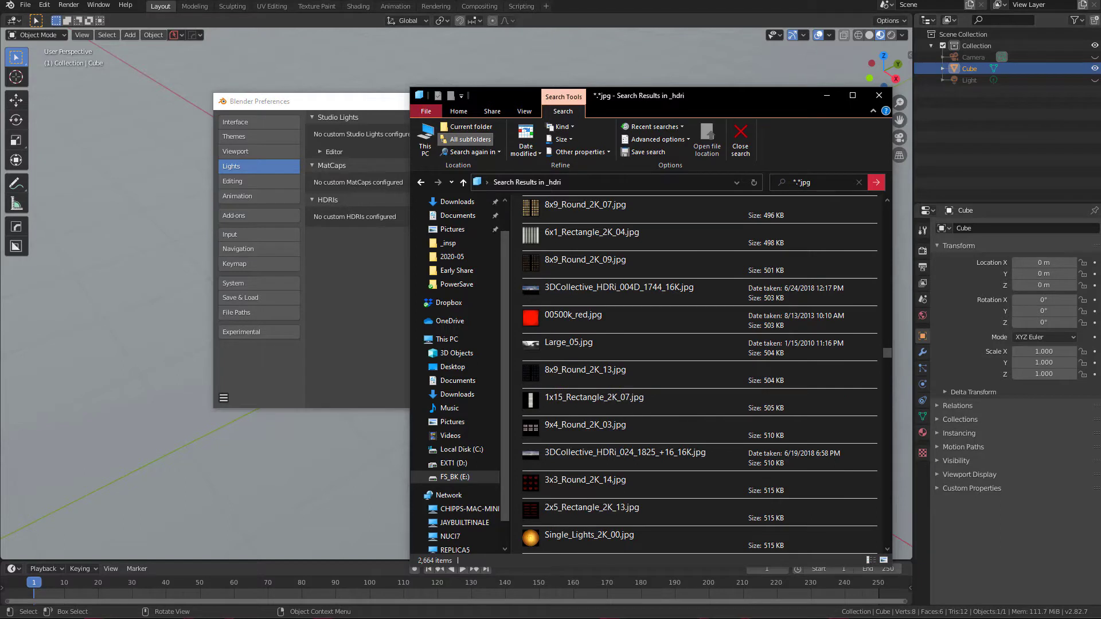
left_click(1023, 1)
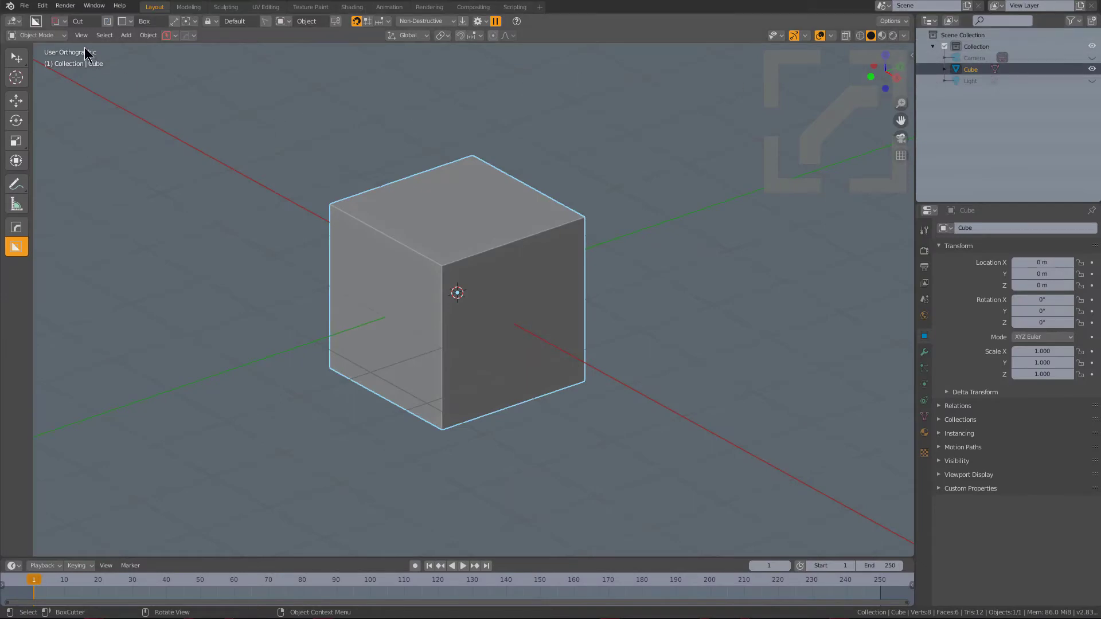
- Review the custom HDRIs installed in the Lights preferences of the second Blender setup, and close the preferences
left_click(42, 5)
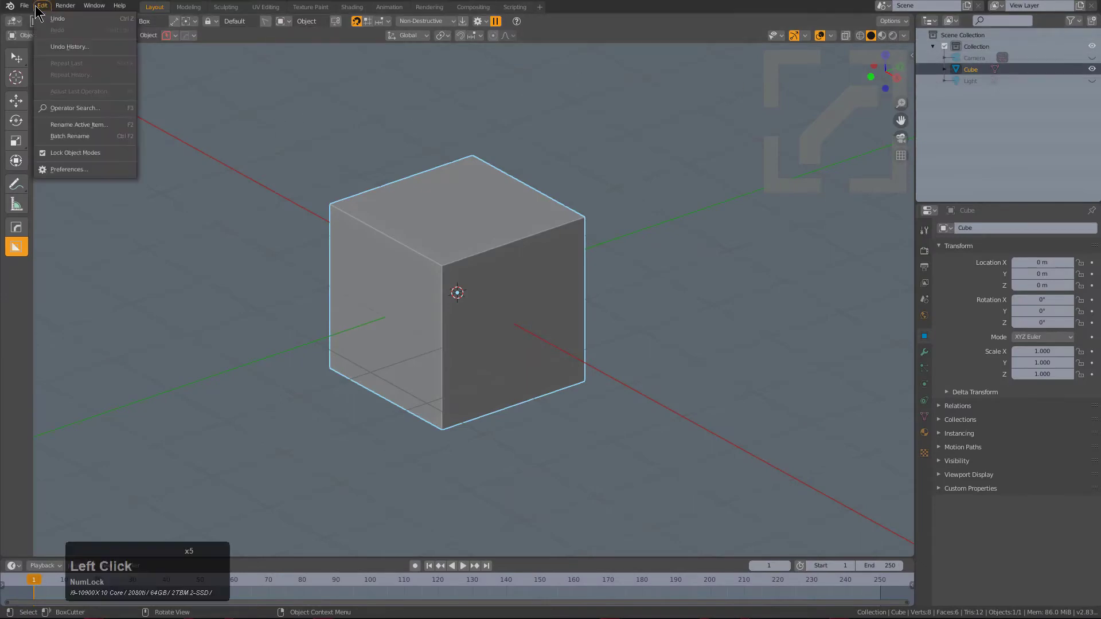
left_click(88, 171)
left_click(323, 195)
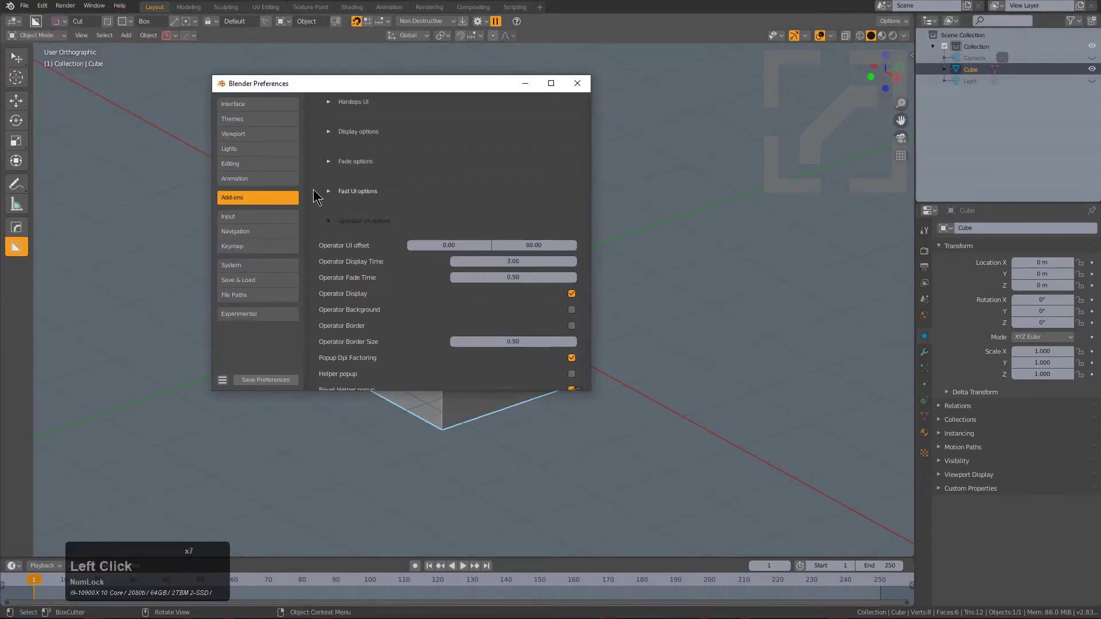
left_click(244, 149)
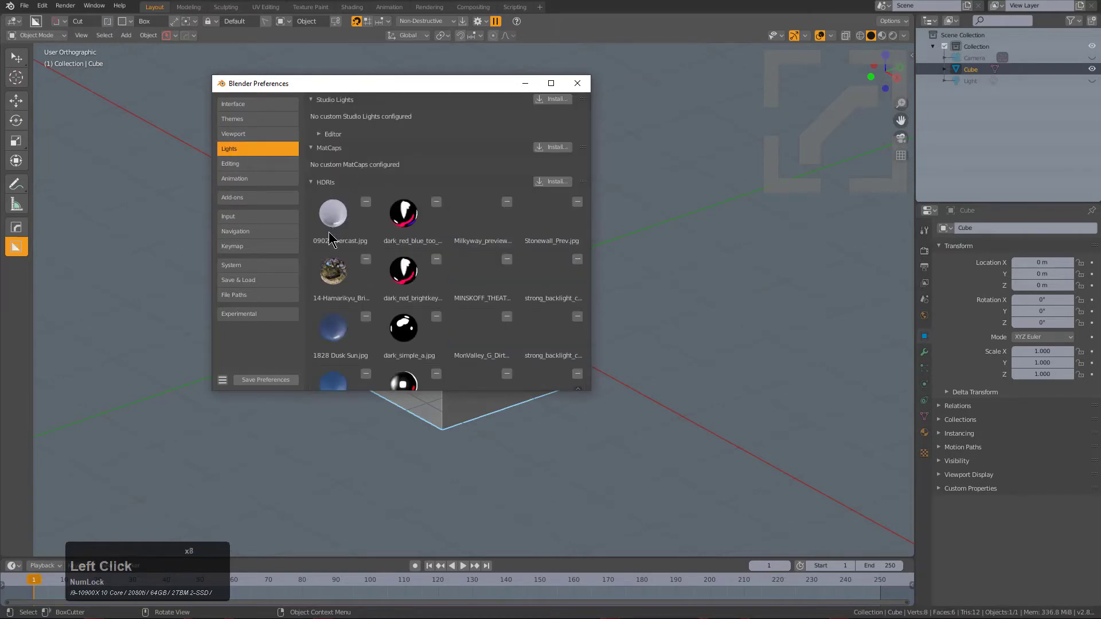
scroll(402, 258, "down", 3)
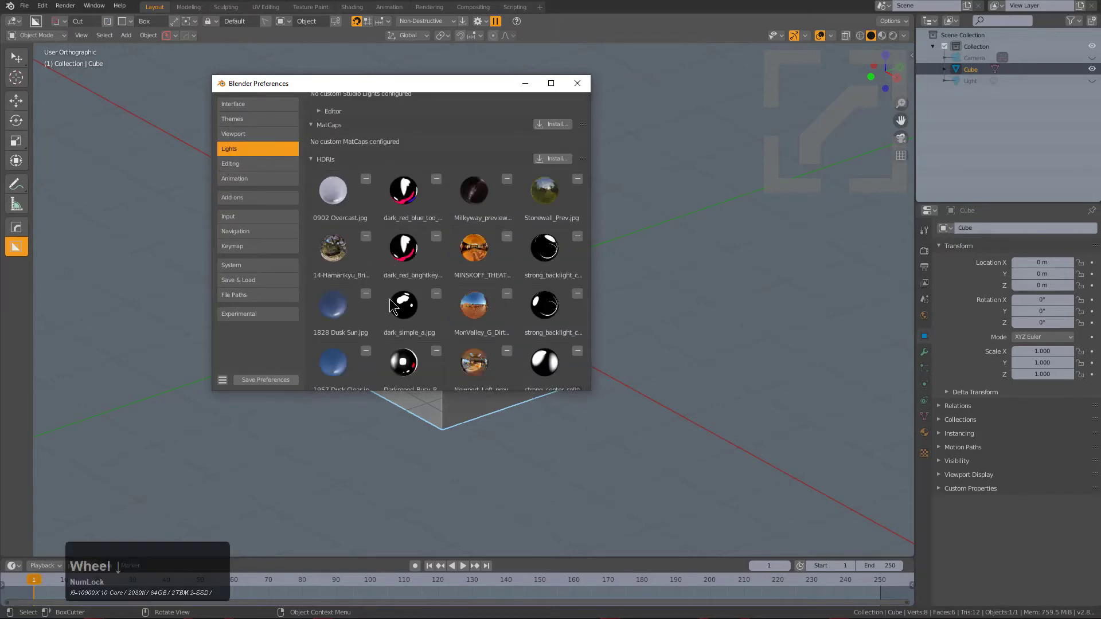
scroll(408, 306, "up", 3)
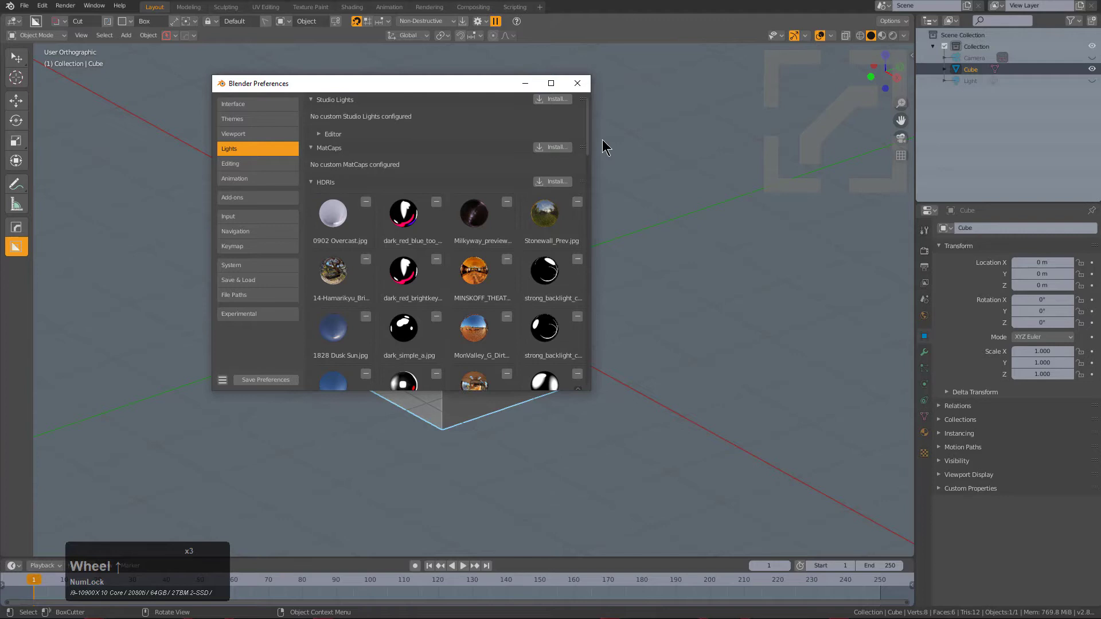
left_click(578, 83)
- Preview the installed HDRIs one after another around the cube with Adjust Viewport, rotating the background, and cancel the adjustment
middle_click_drag(513, 278, 516, 285)
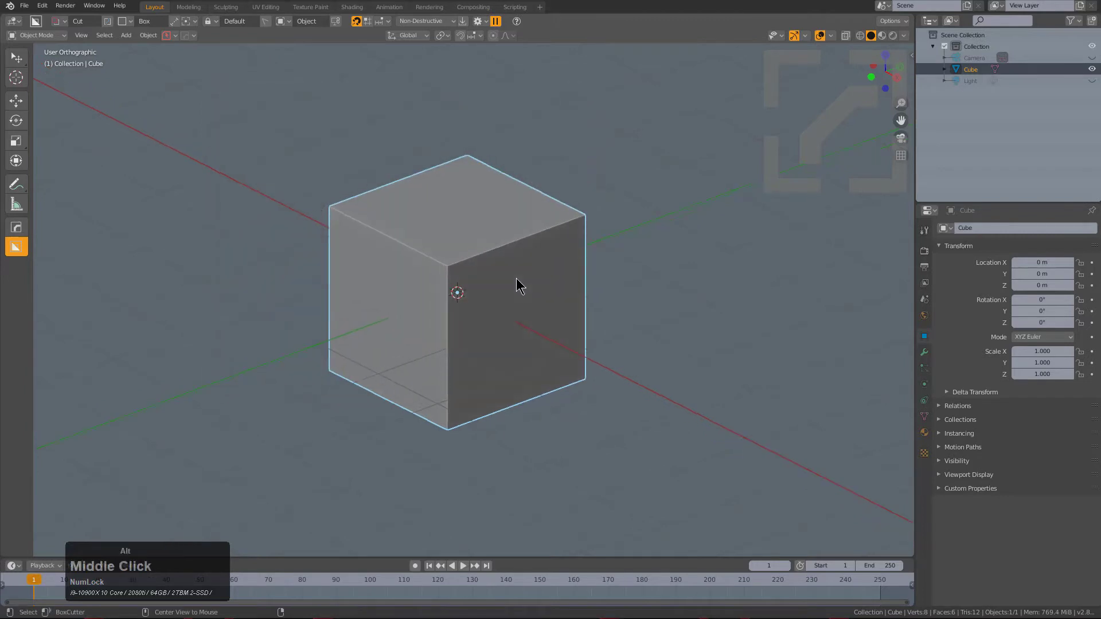
key("alt+v")
key("v")
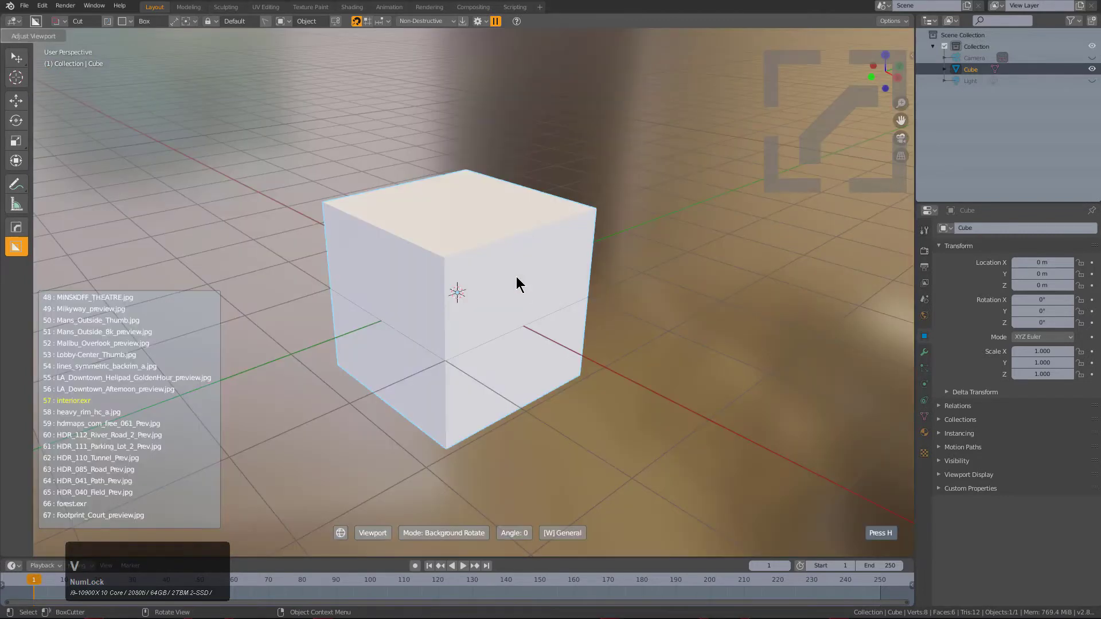
key("s")
key("s")
key("s")
key("s")
key("s")
key("s")
key("s")
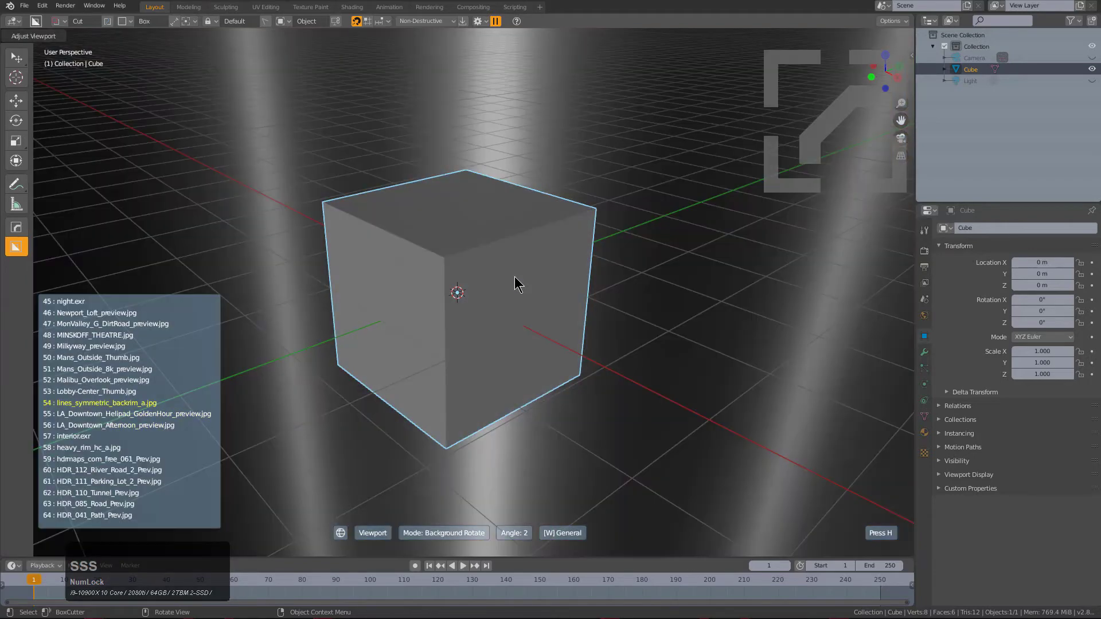
key("s")
key("s")
key("s")
key("s")
key("s")
key("s")
key("s")
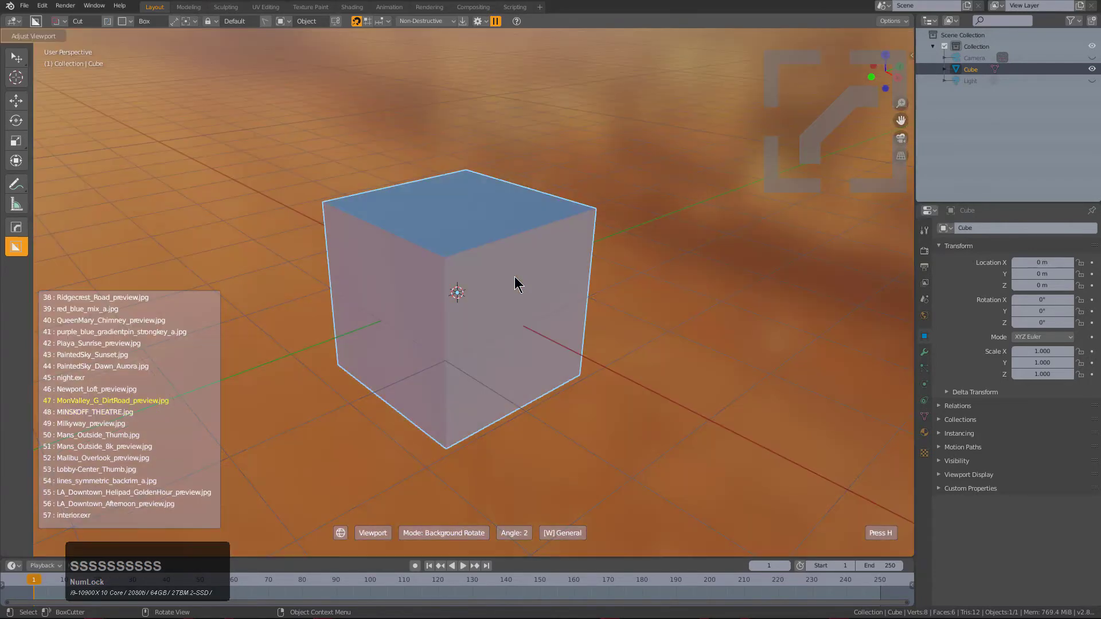
key("s")
key("s")
key("s")
key("s")
key("s")
key("s")
key("s")
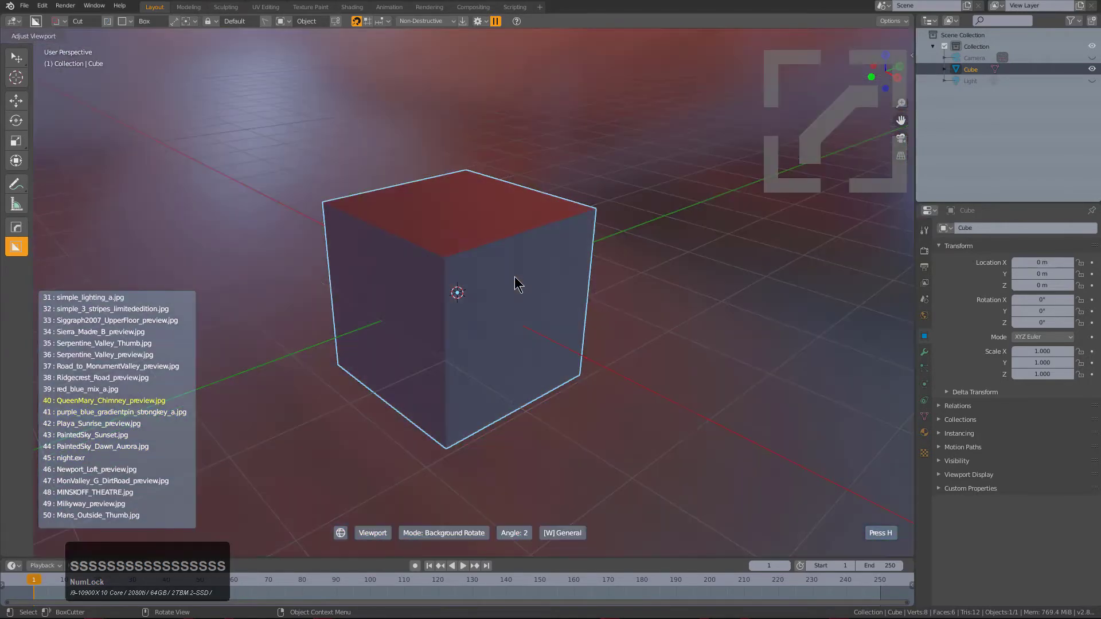
key("s")
key("s")
key("s")
key("s")
key("s")
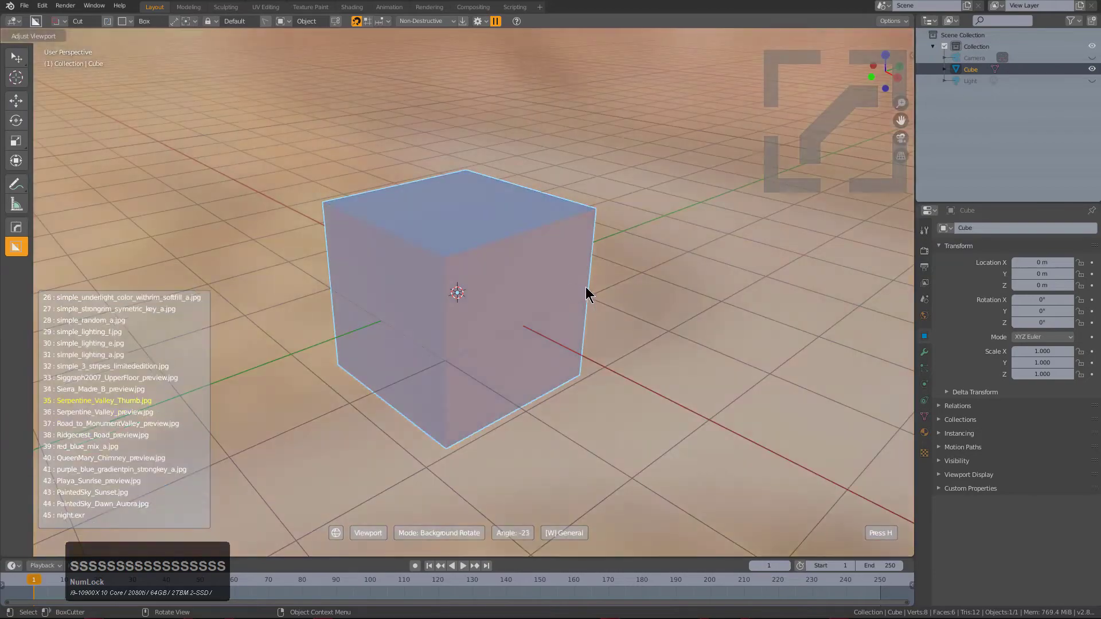
key("s")
key("s")
key("s")
key("s")
key("s")
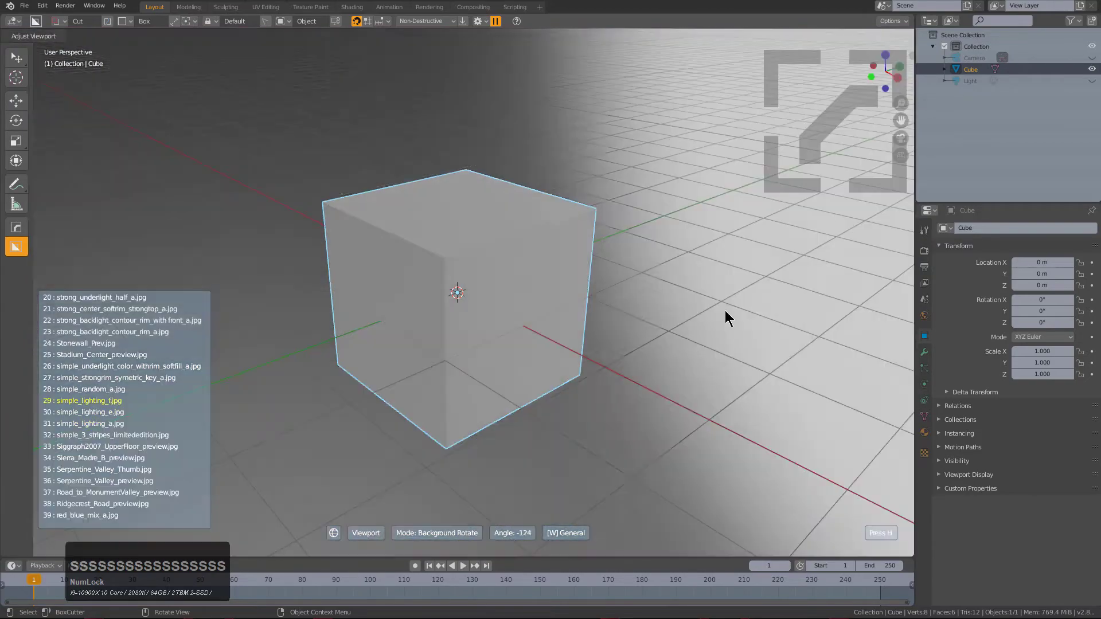
key("s")
key("s")
key("s")
key("s")
key("s")
key("s")
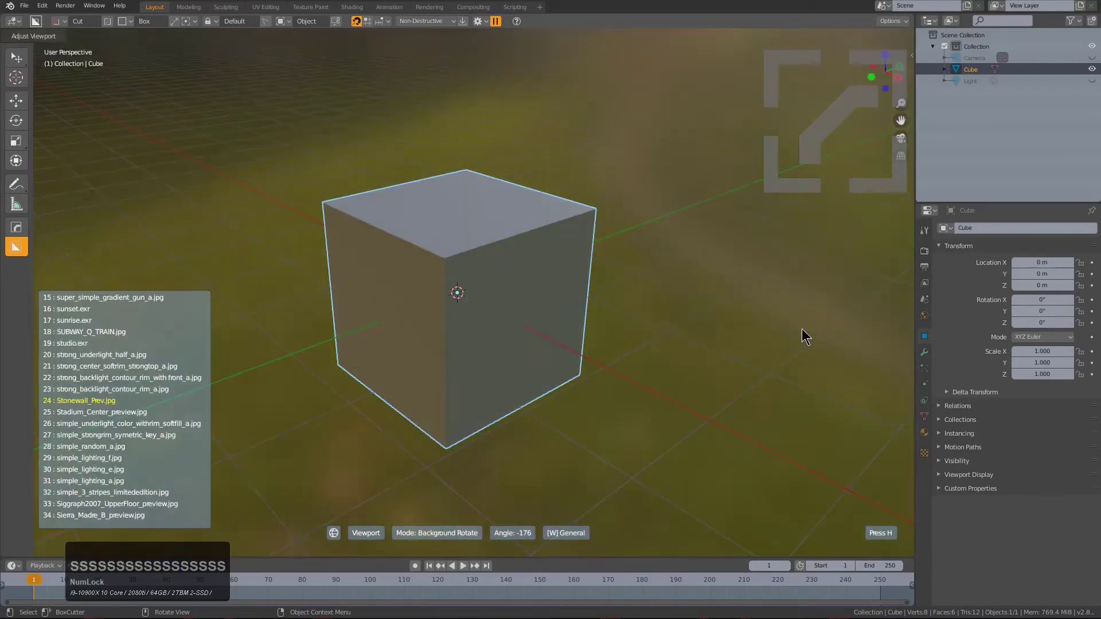
key("s")
key("s")
key("s")
key("s")
key("s")
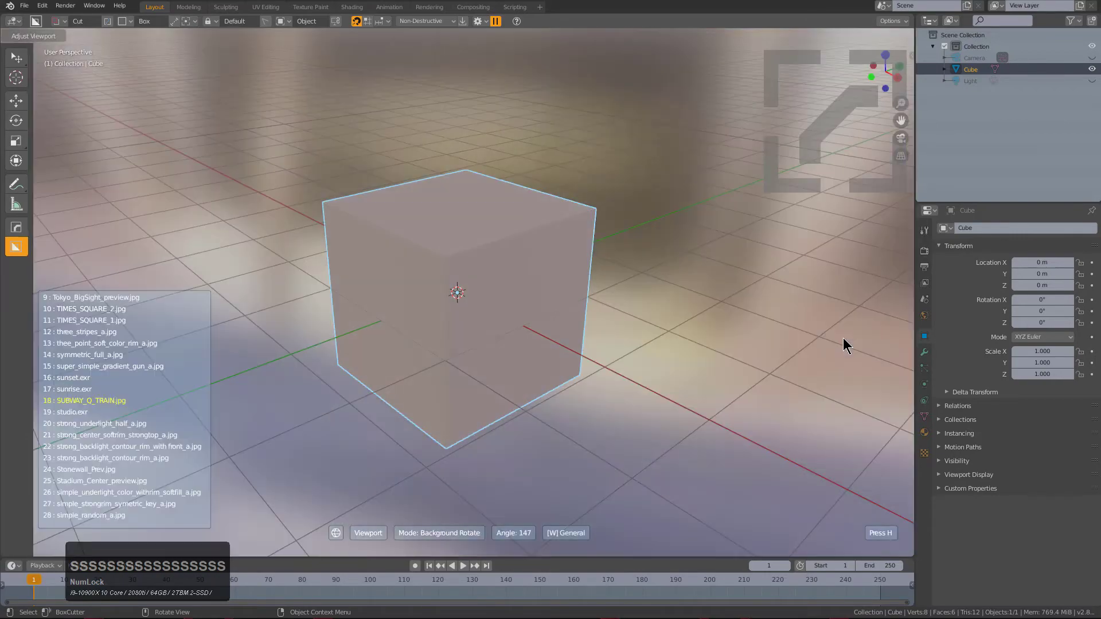
key("s")
key("s")
key("s")
key("s")
key("s")
key("s")
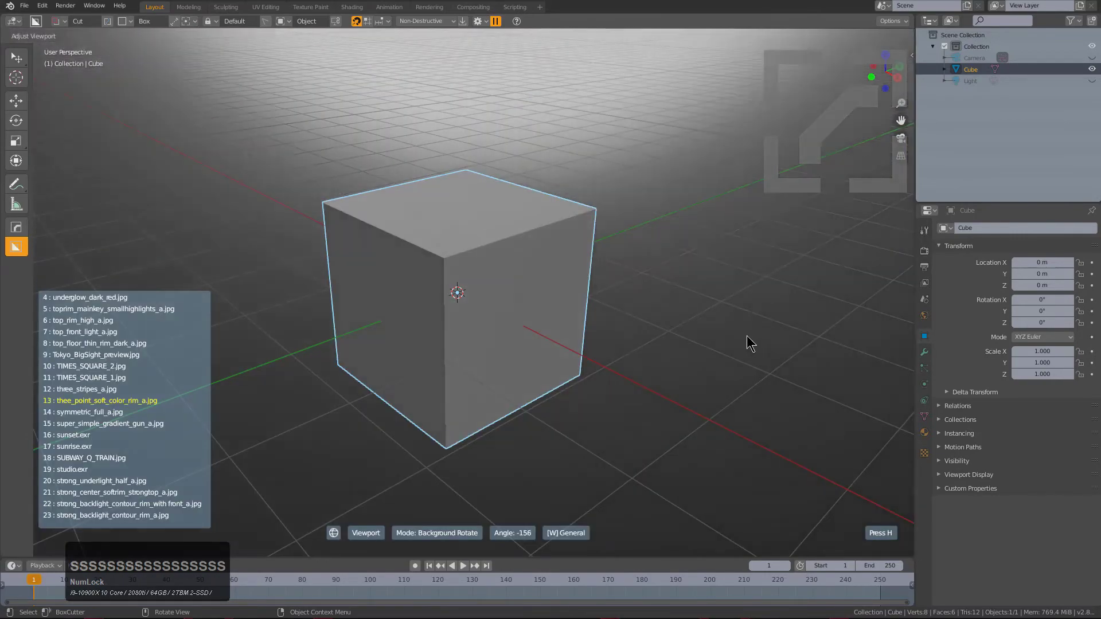
key("s")
key("s")
key("s")
key("s")
key("s")
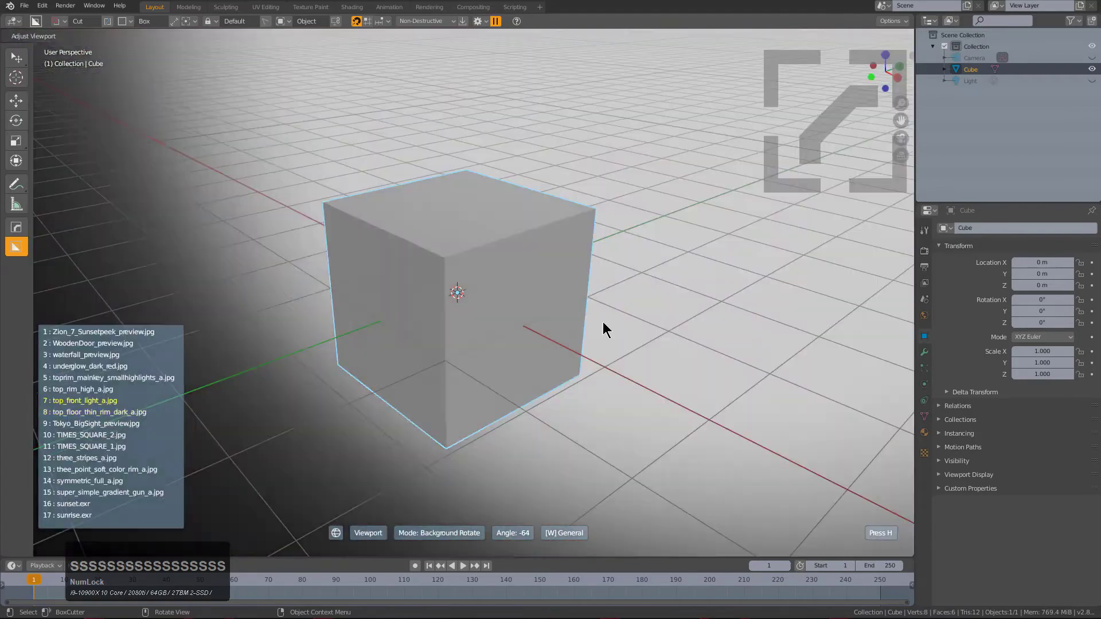
key("s")
key("s")
key("s")
key("s")
key("s")
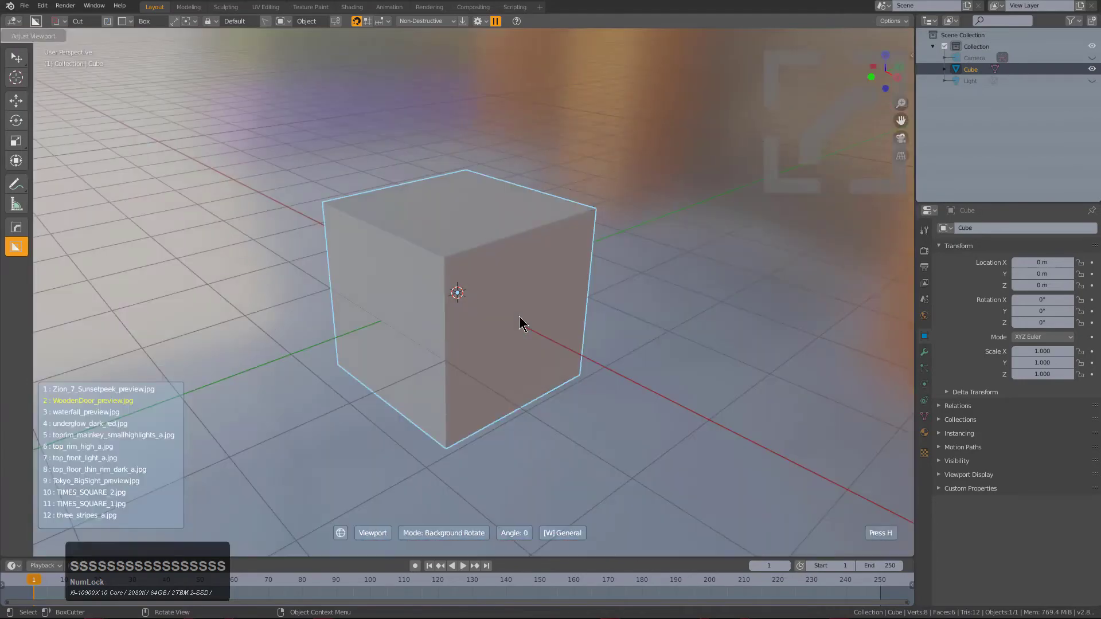
key("s")
key("s")
key("s")
key("s")
key("s")
key("s")
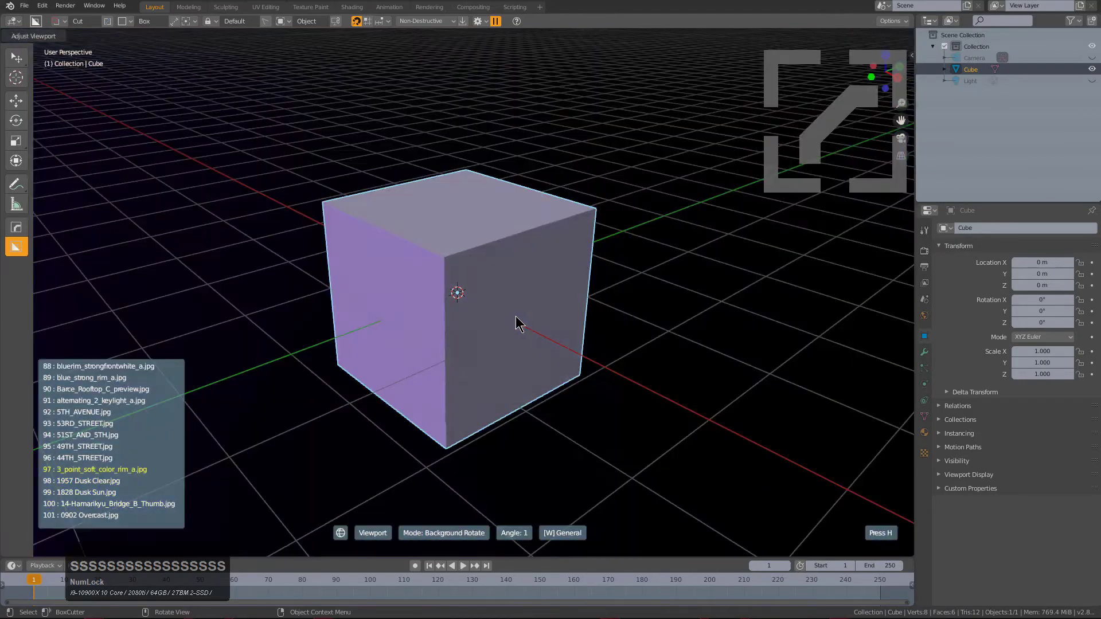
key("s")
key("s")
key("s")
key("s")
key("s")
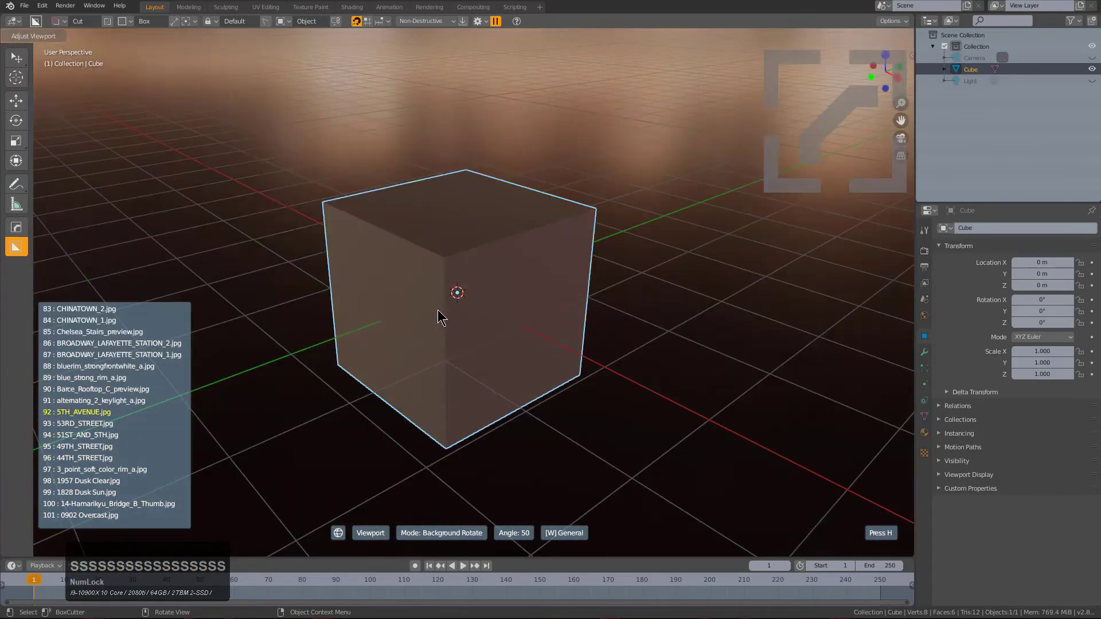
key("s")
key("s")
key("s")
key("s")
key("s")
key("s")
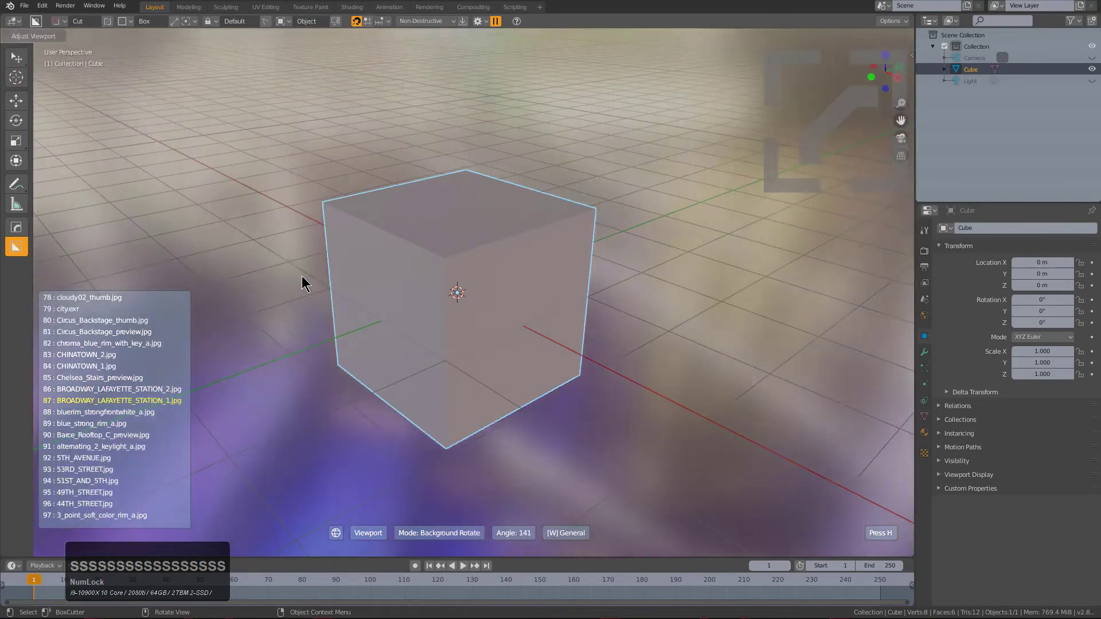
key("s")
key("s")
key("s")
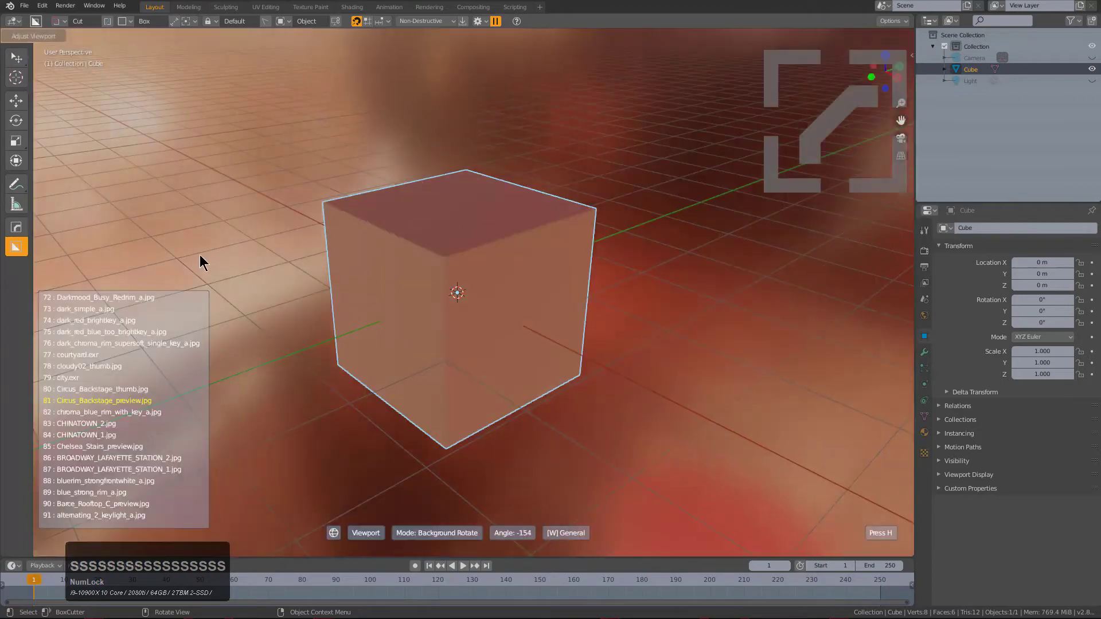
key("s")
key("s")
key("s")
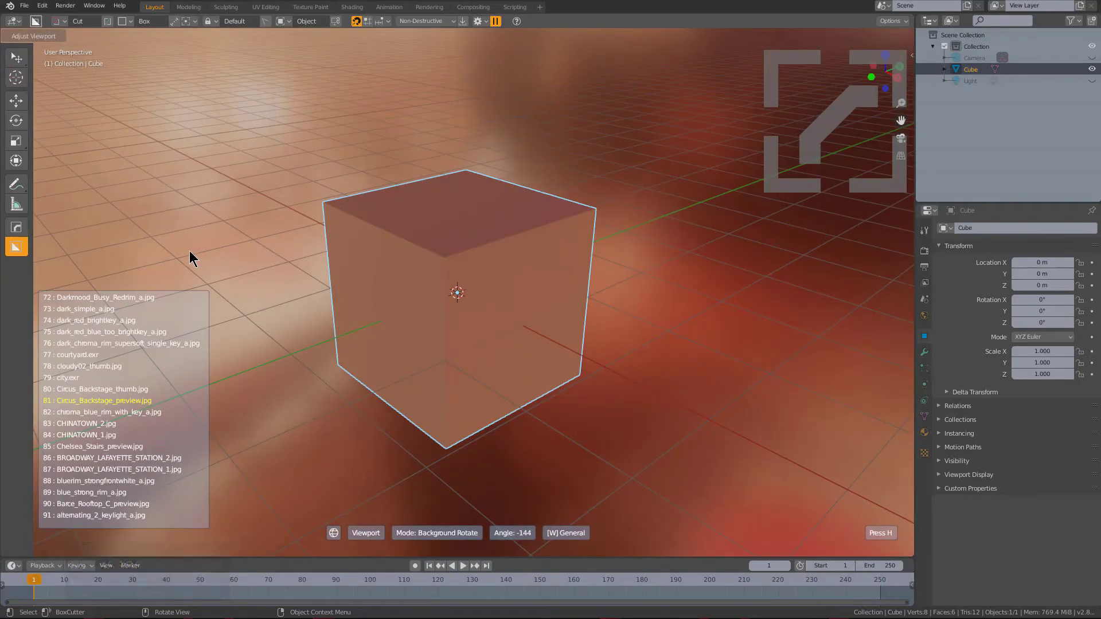
key("s")
key("s")
key("s")
key("s")
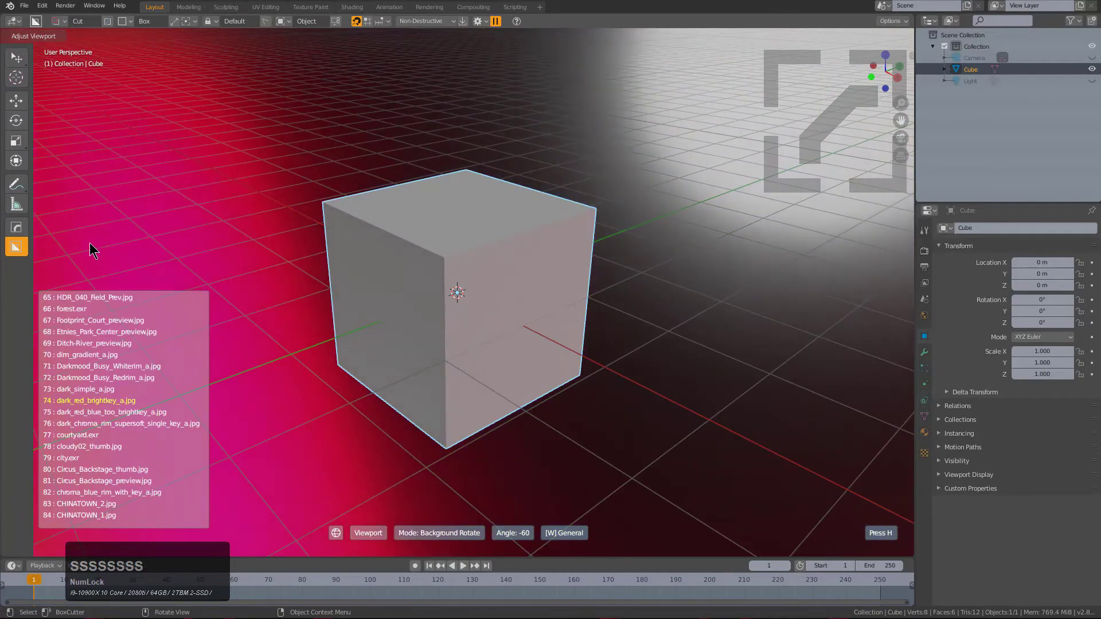
right_click(89, 242)
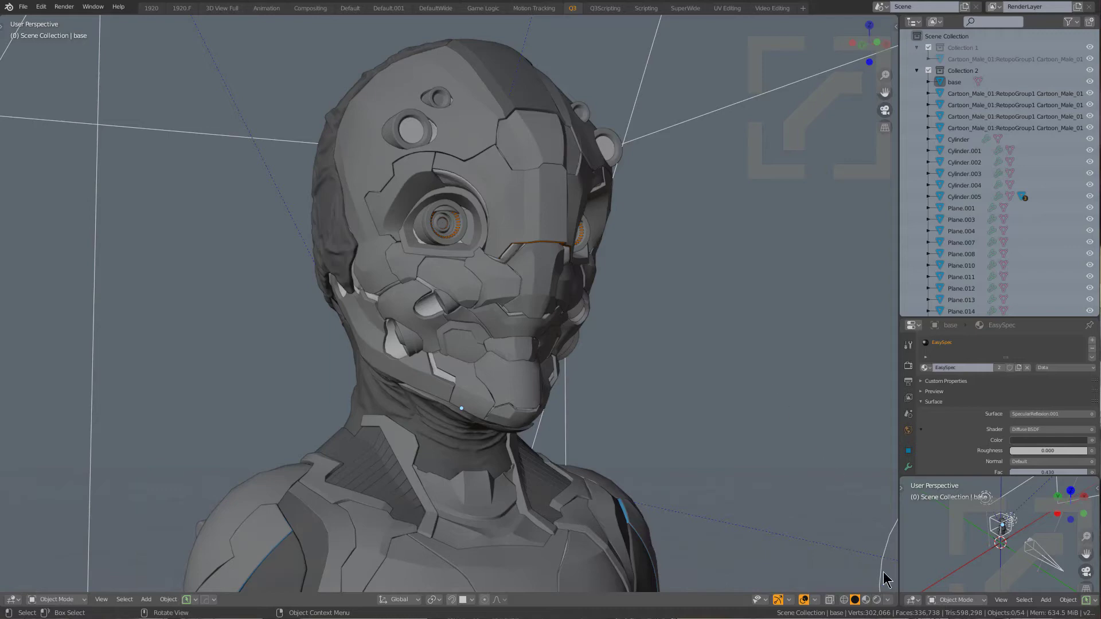
- Switch the robot bust's viewport to Material Preview and on to Rendered shading, and show the scene's render properties
left_click(867, 600)
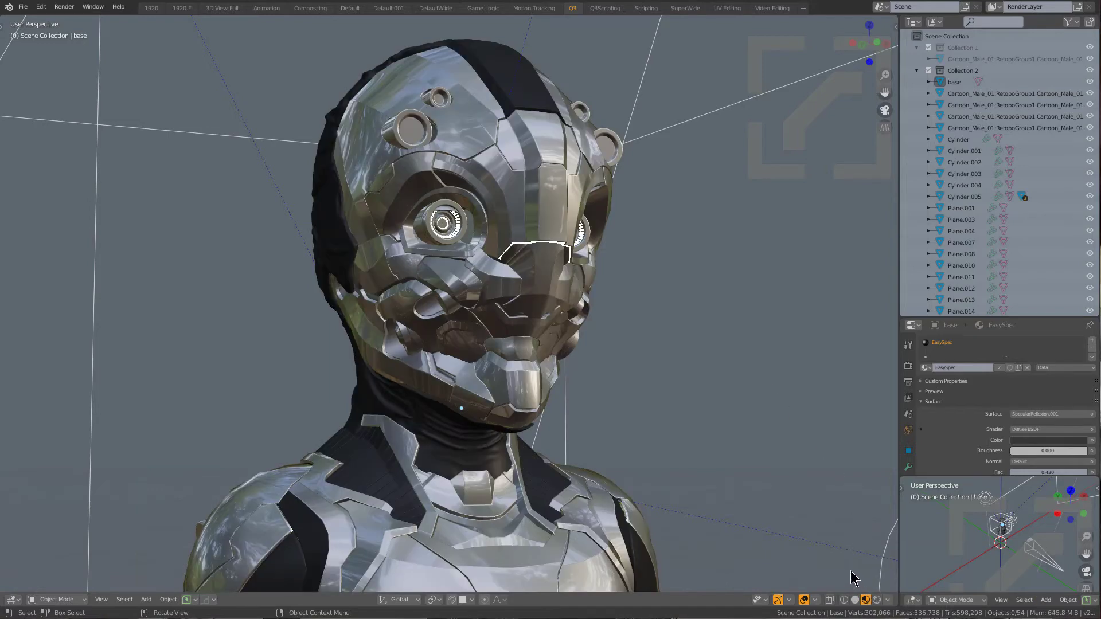
left_click(876, 599)
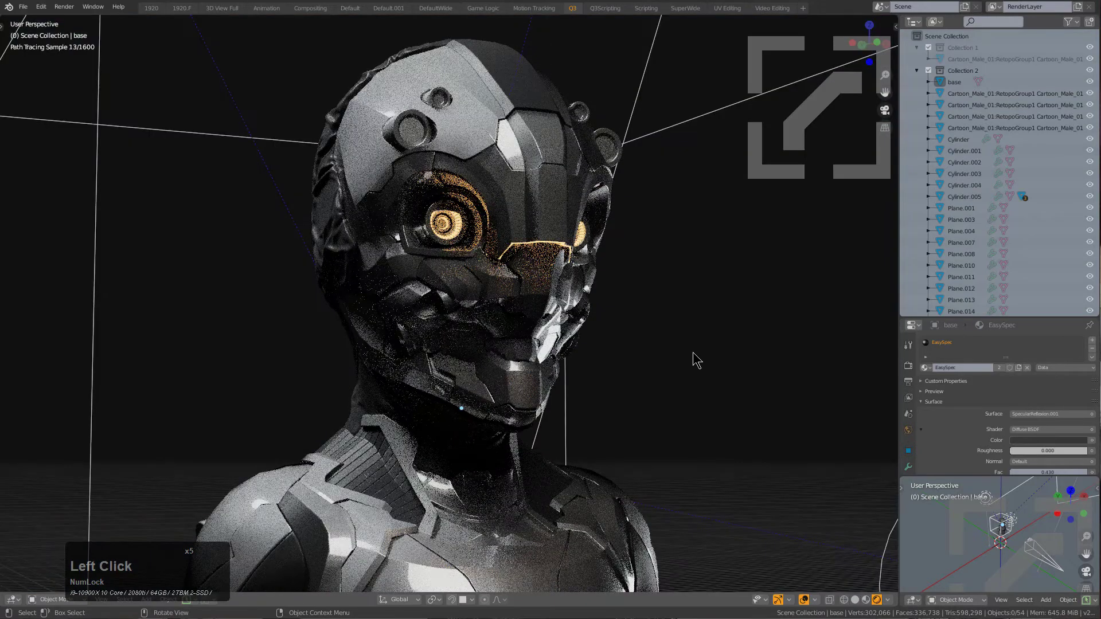
left_click(908, 367)
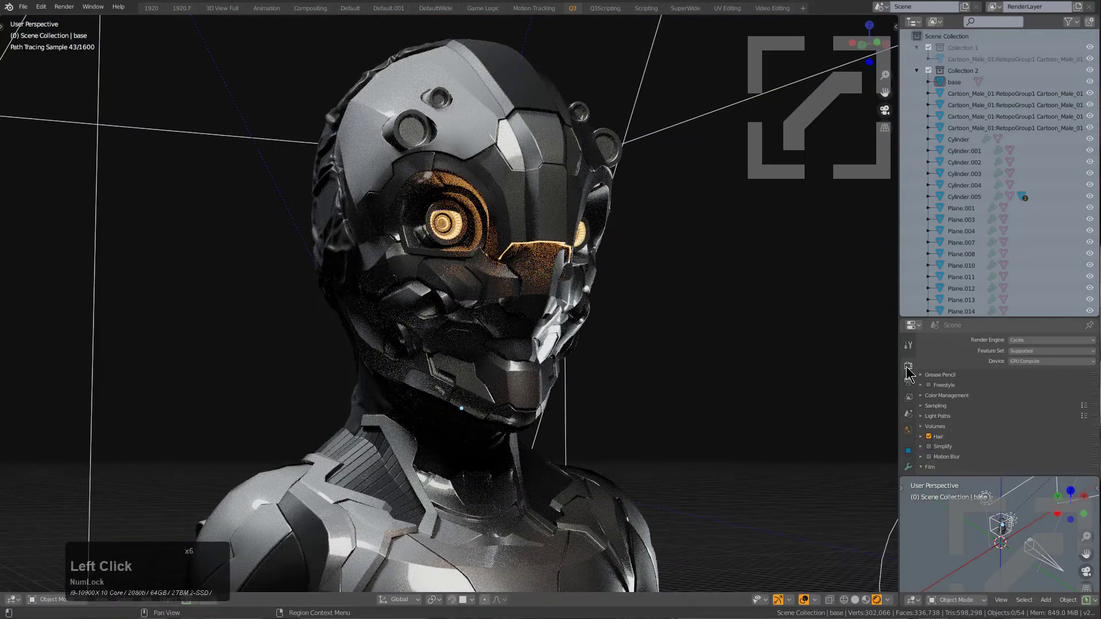
- Set the render engine to Eevee and switch the robot bust's viewport to Material Preview shading
left_click(1036, 341)
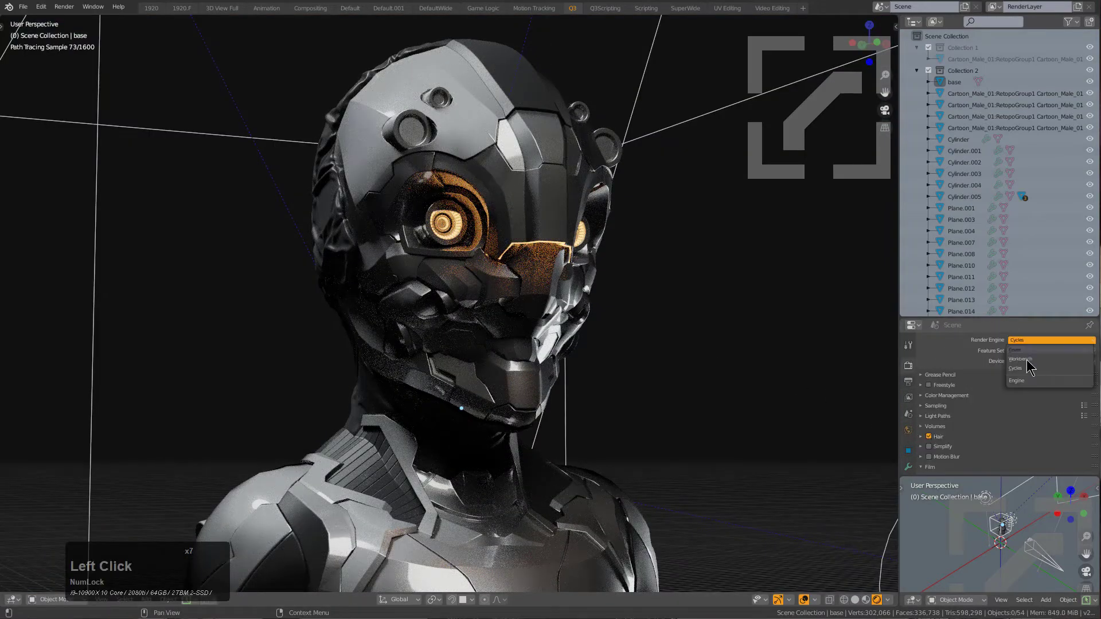
left_click(1031, 350)
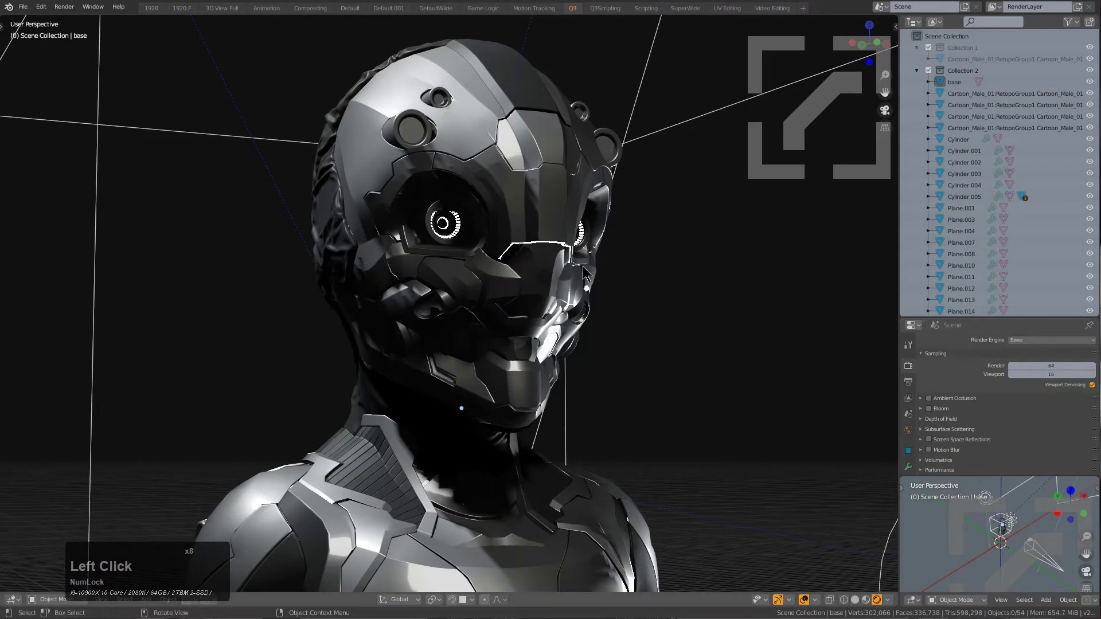
scroll(570, 273, "up", 2)
middle_click_drag(549, 256, 575, 289, "shift")
left_click(866, 601)
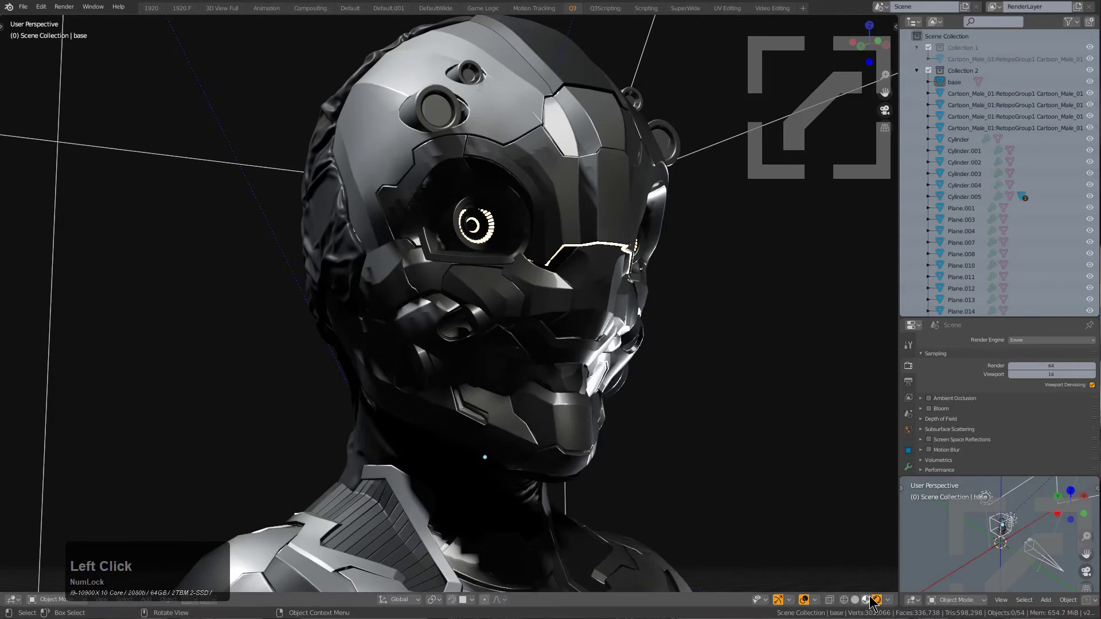
middle_click_drag(584, 167, 582, 187)
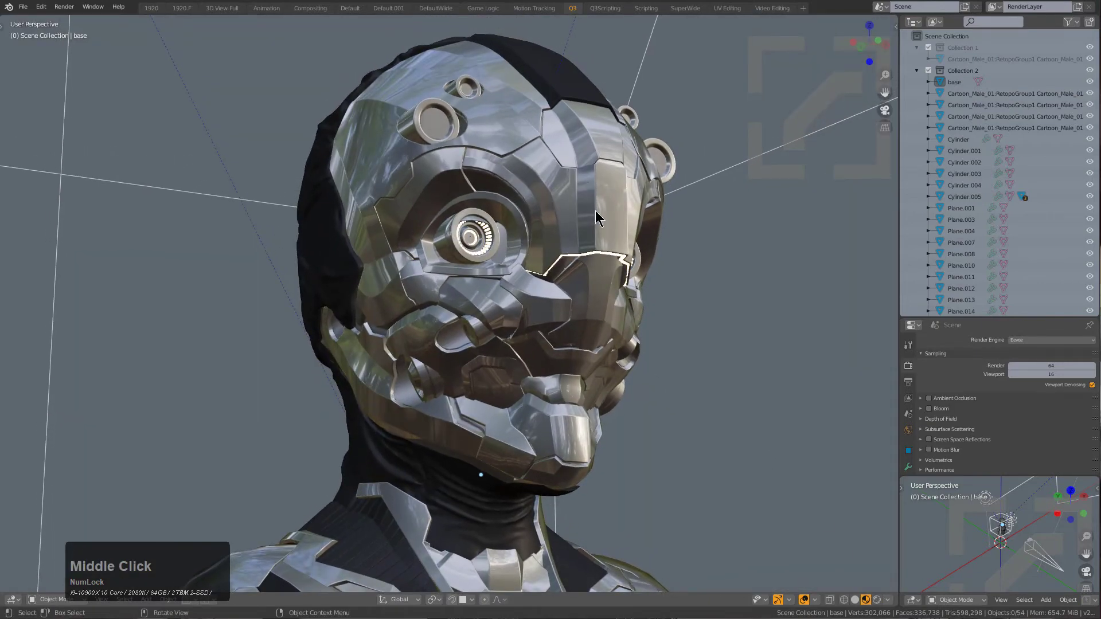
- Start Adjust Viewport on the robot bust and cycle through the installed HDRIs to hdrmaps_com_free_061_Prev.jpg
key("alt")
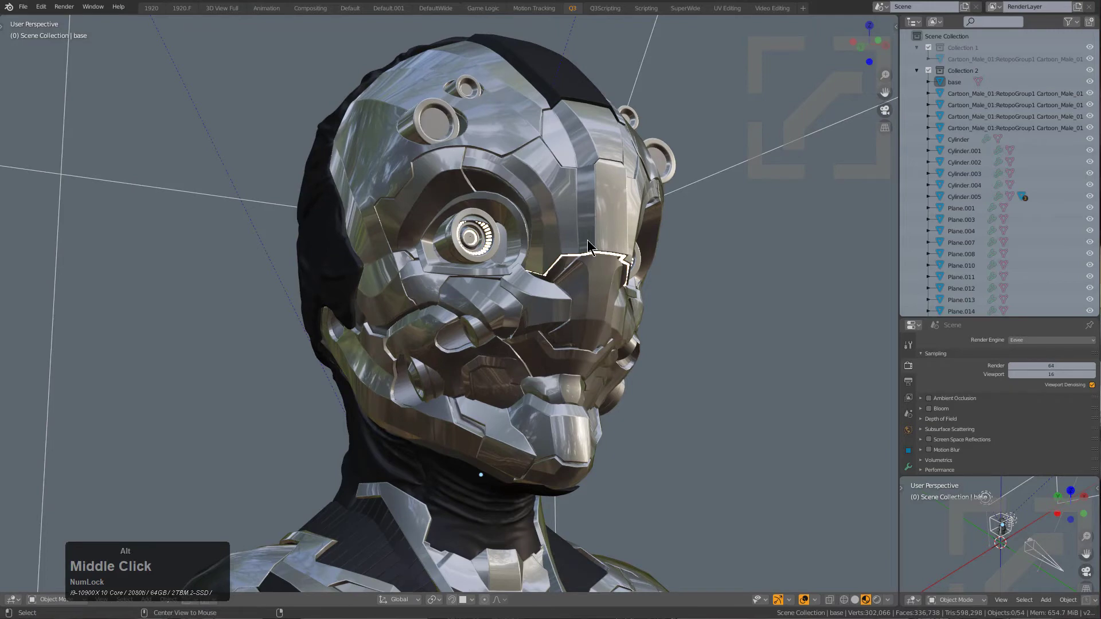
key("v")
key("y")
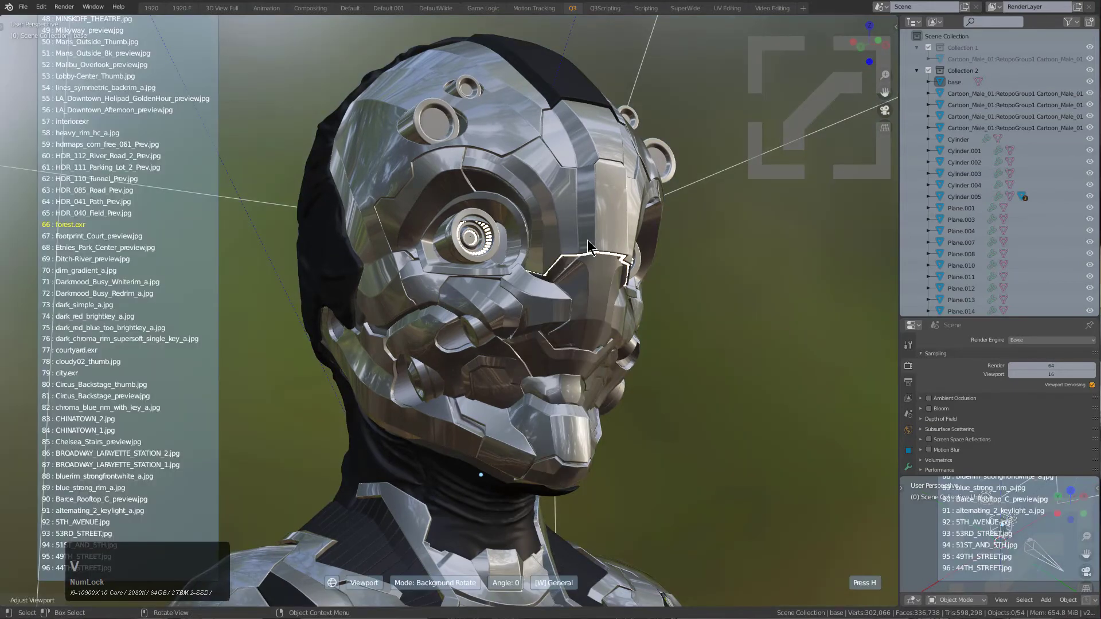
key("s")
key("s")
key("s")
key("s")
key("s")
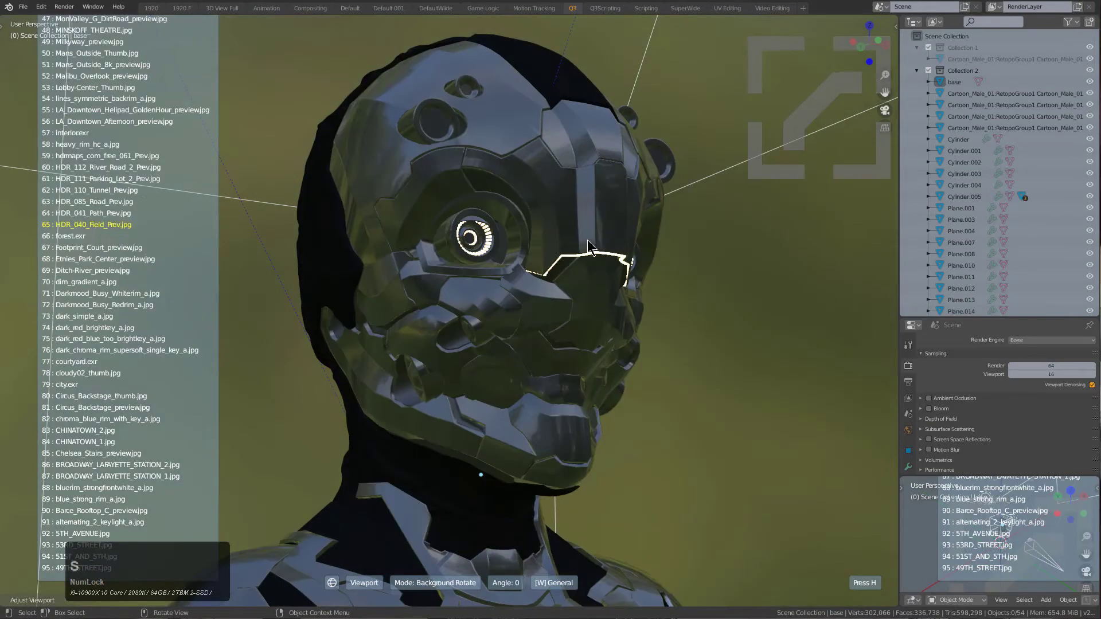
key("s")
key("s")
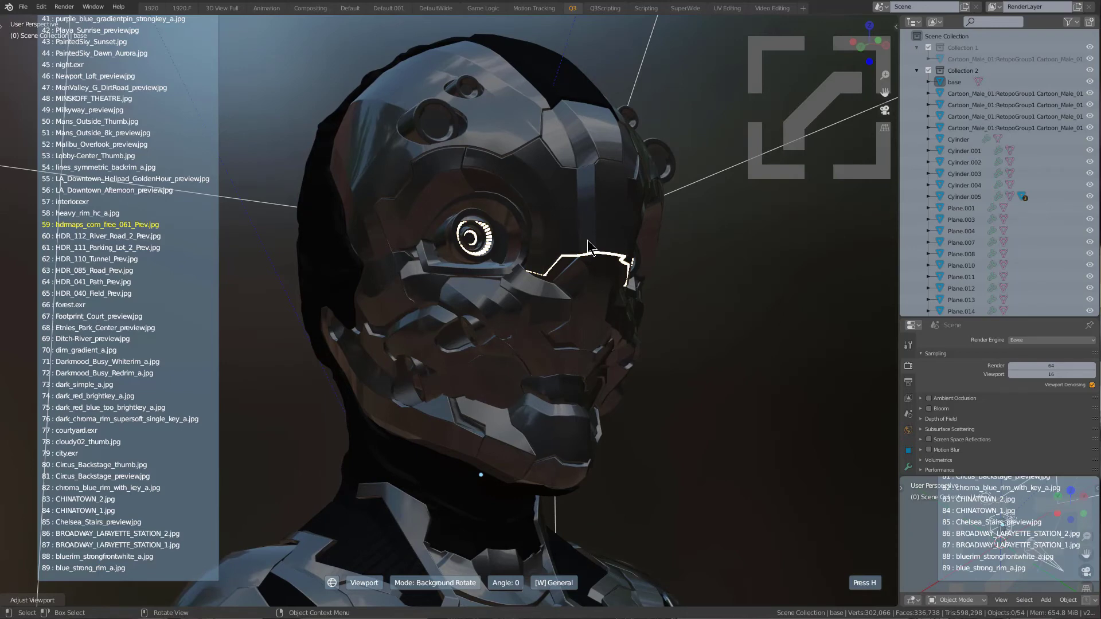
- Apply the Eevee HQ preset, continue cycling the HDRIs to Milkyway_preview.jpg, and confirm the viewport adjustment
key("w")
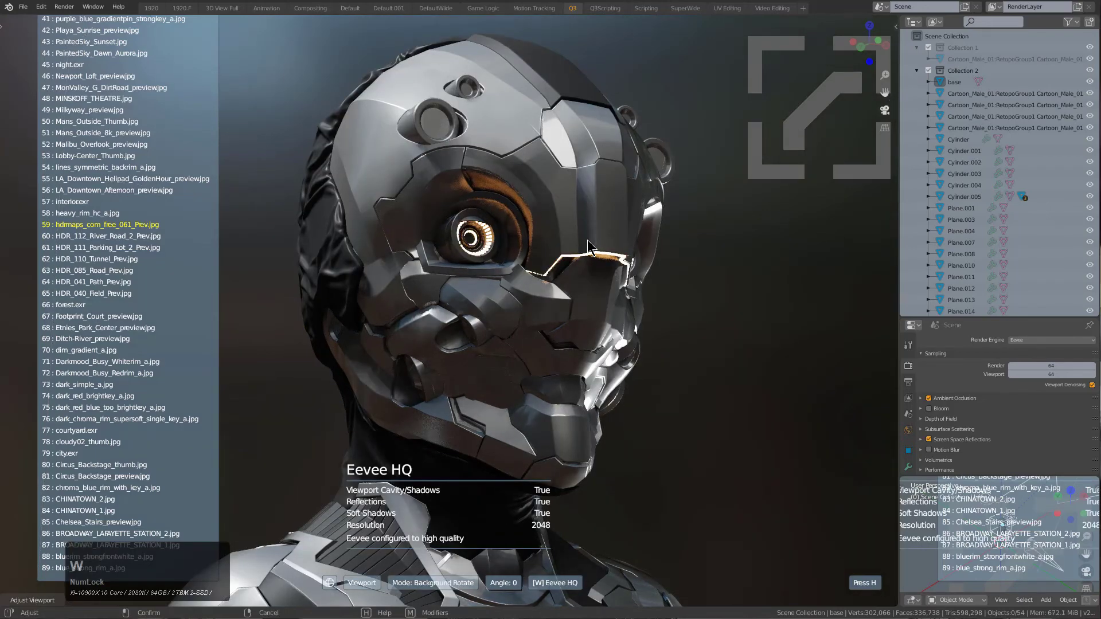
key("s")
key("s")
key("s")
key("s")
key("s")
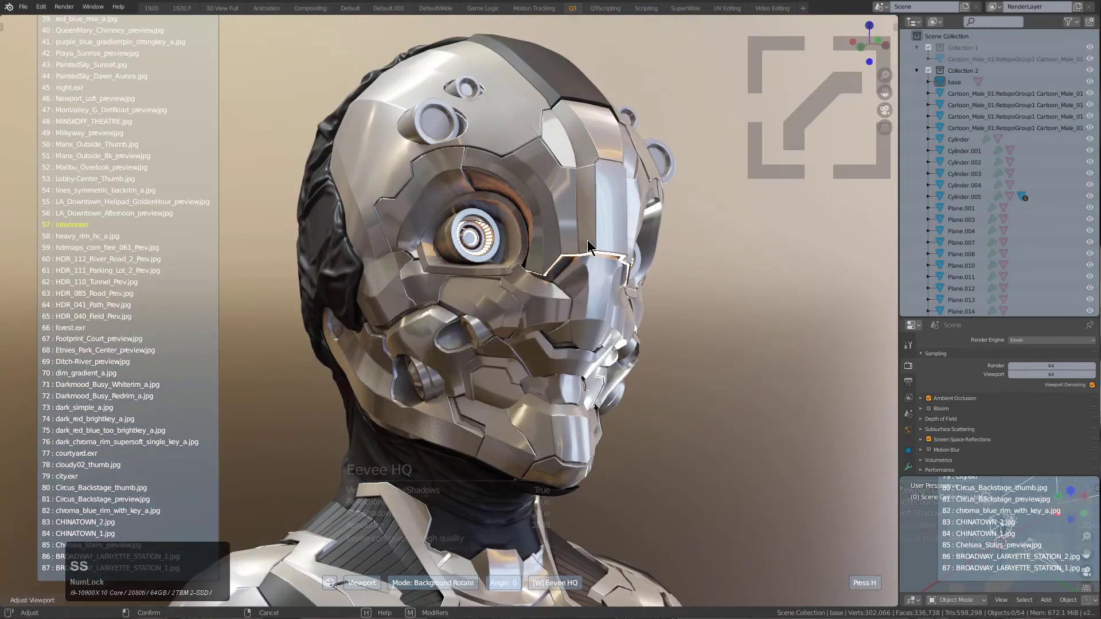
key("s")
key("s")
key("s")
key("s")
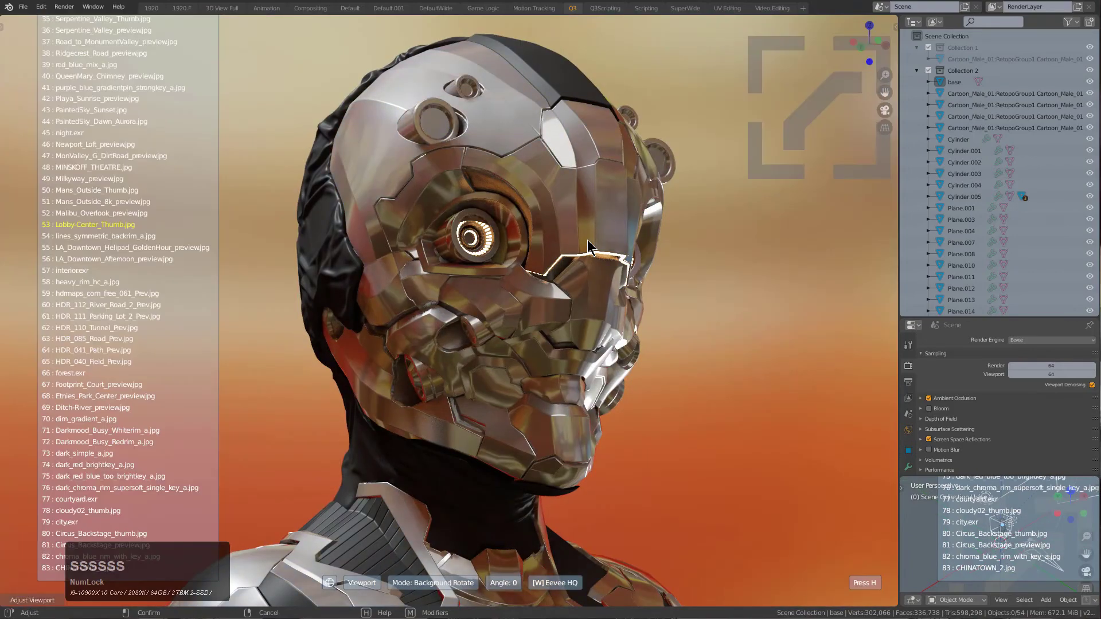
key("s")
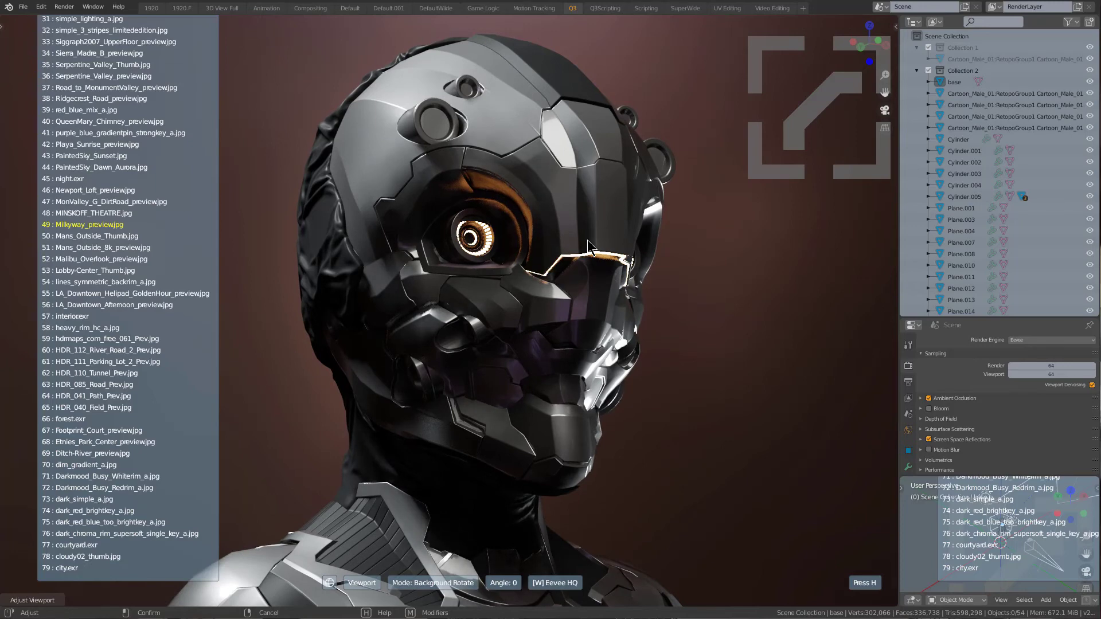
left_click(588, 247)
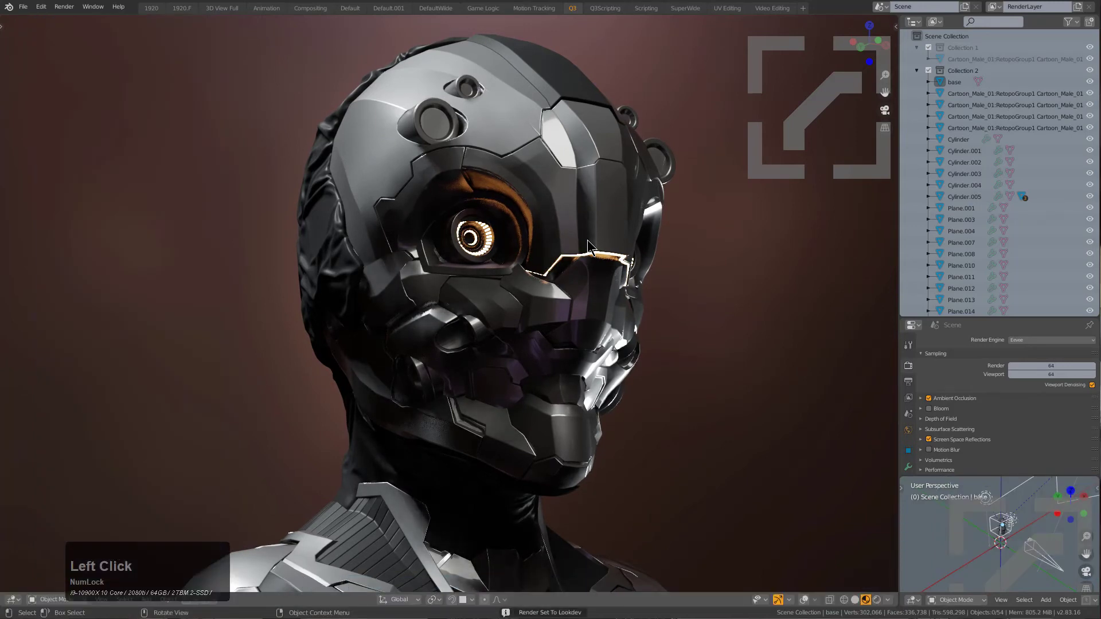
- Compare the bust's lighting in Rendered shading, and return the viewport to Material Preview
left_click(877, 601)
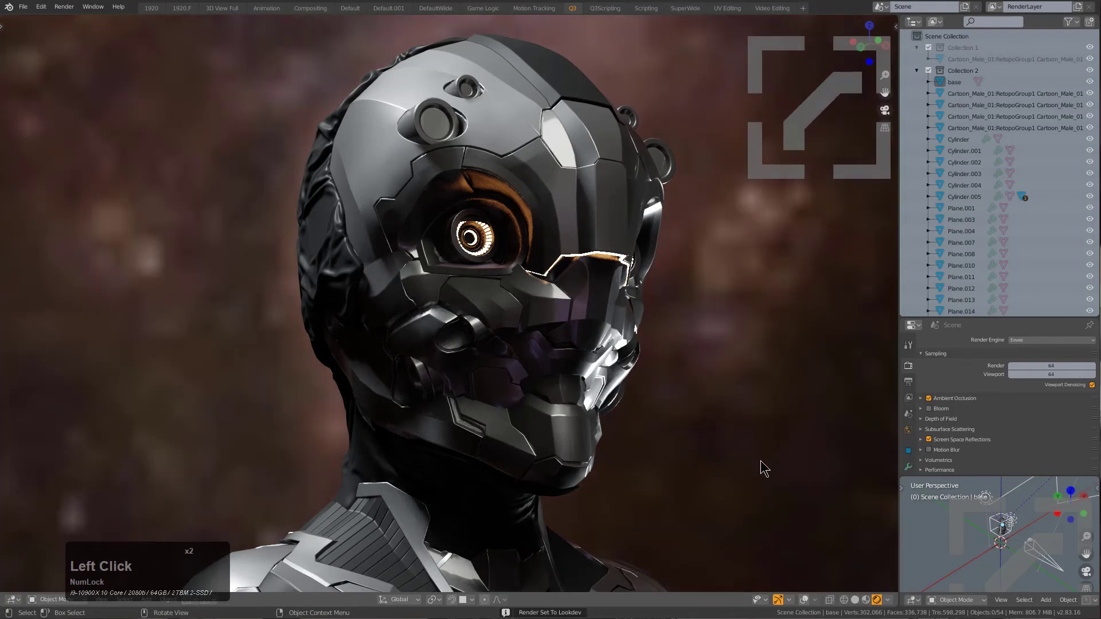
left_click(867, 600)
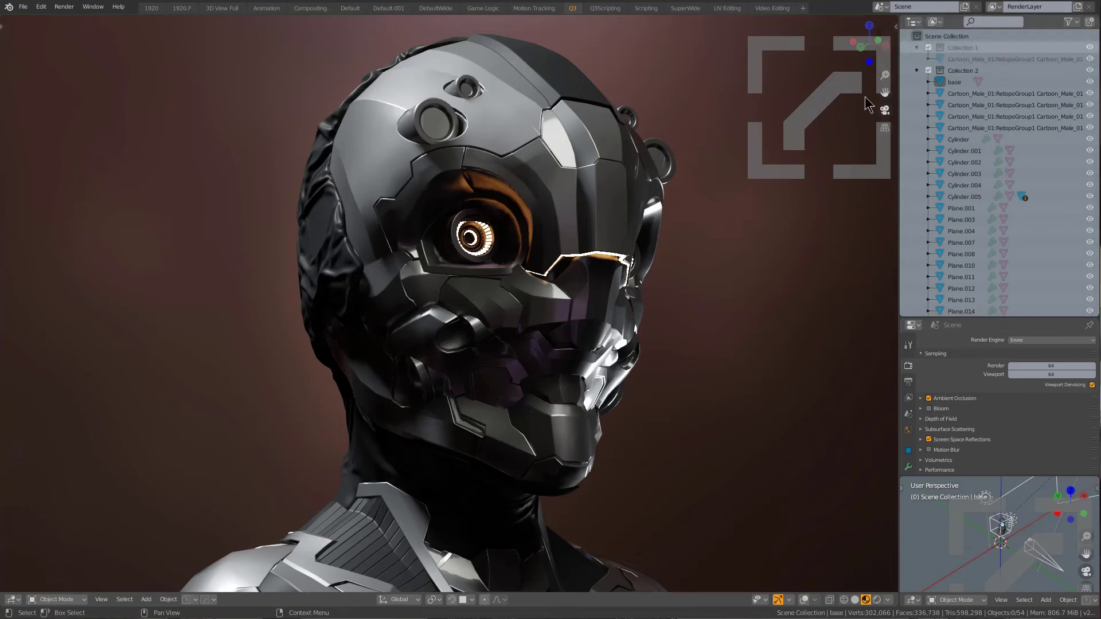
- Compare the Eevee HQ and Eevee LQ presets with Adjust Viewport, and confirm Eevee HQ with the background rotated to about angle 7
middle_click(686, 256, "alt")
key("alt+v")
left_click(683, 249)
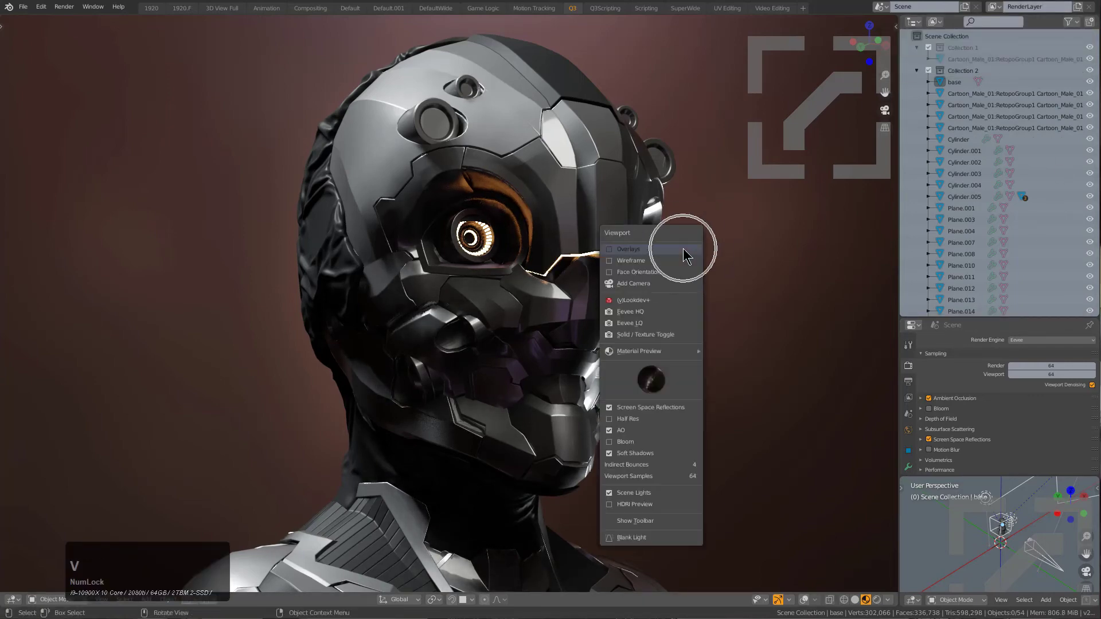
key("w")
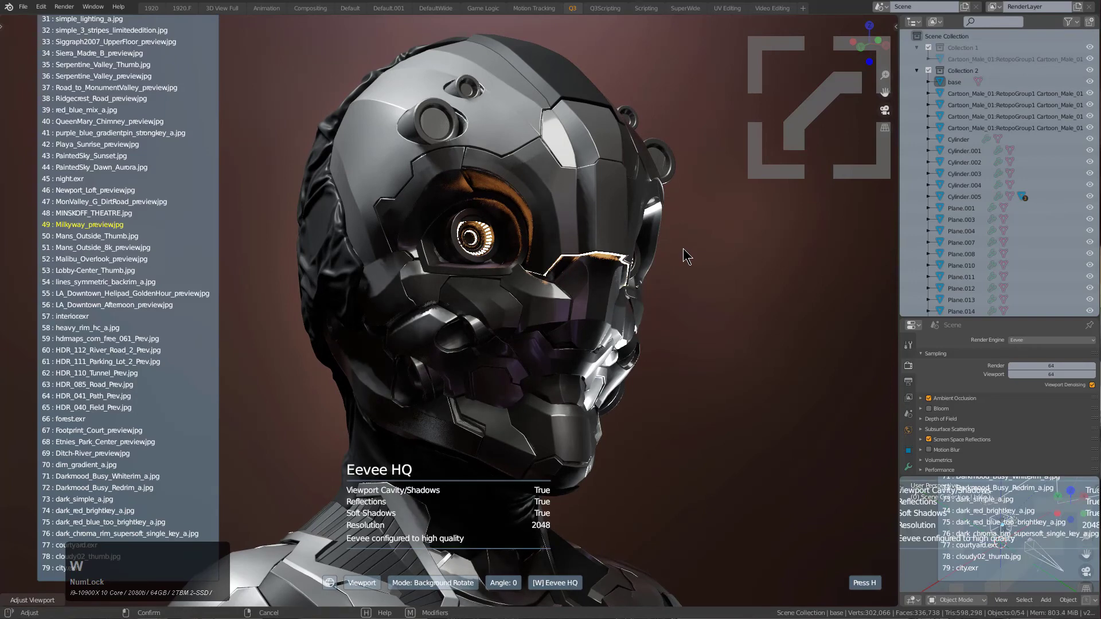
key("w")
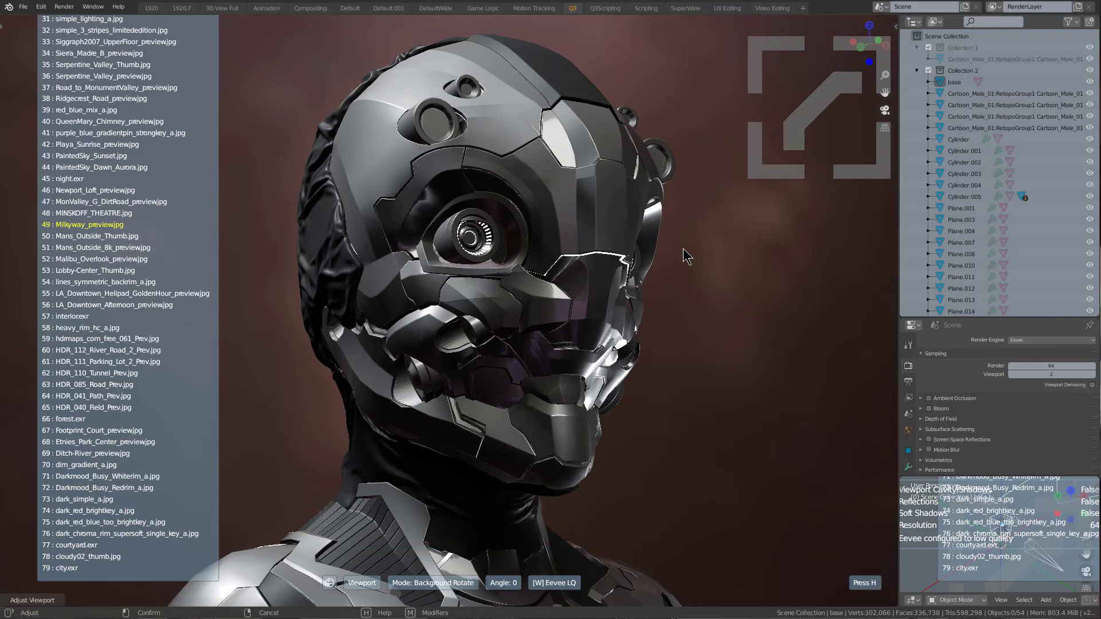
key("w")
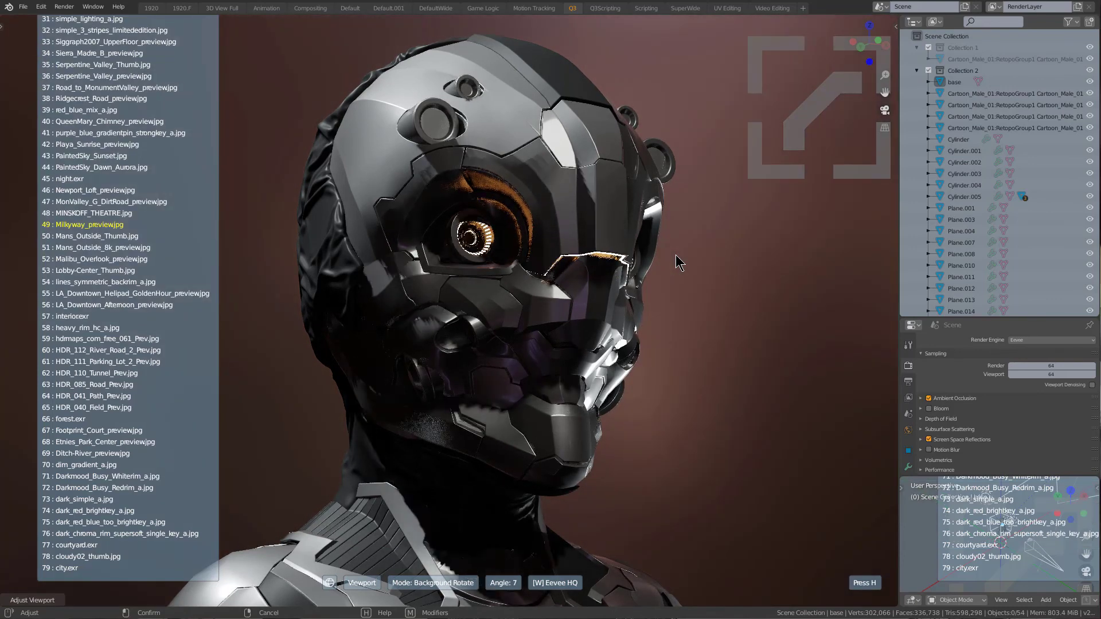
left_click(675, 255)
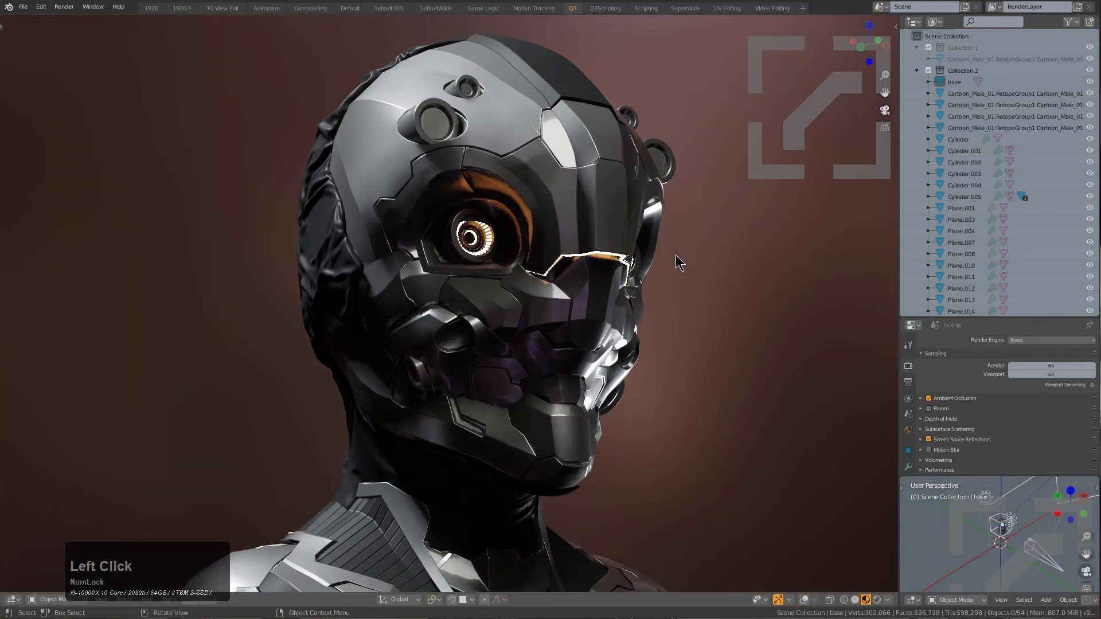